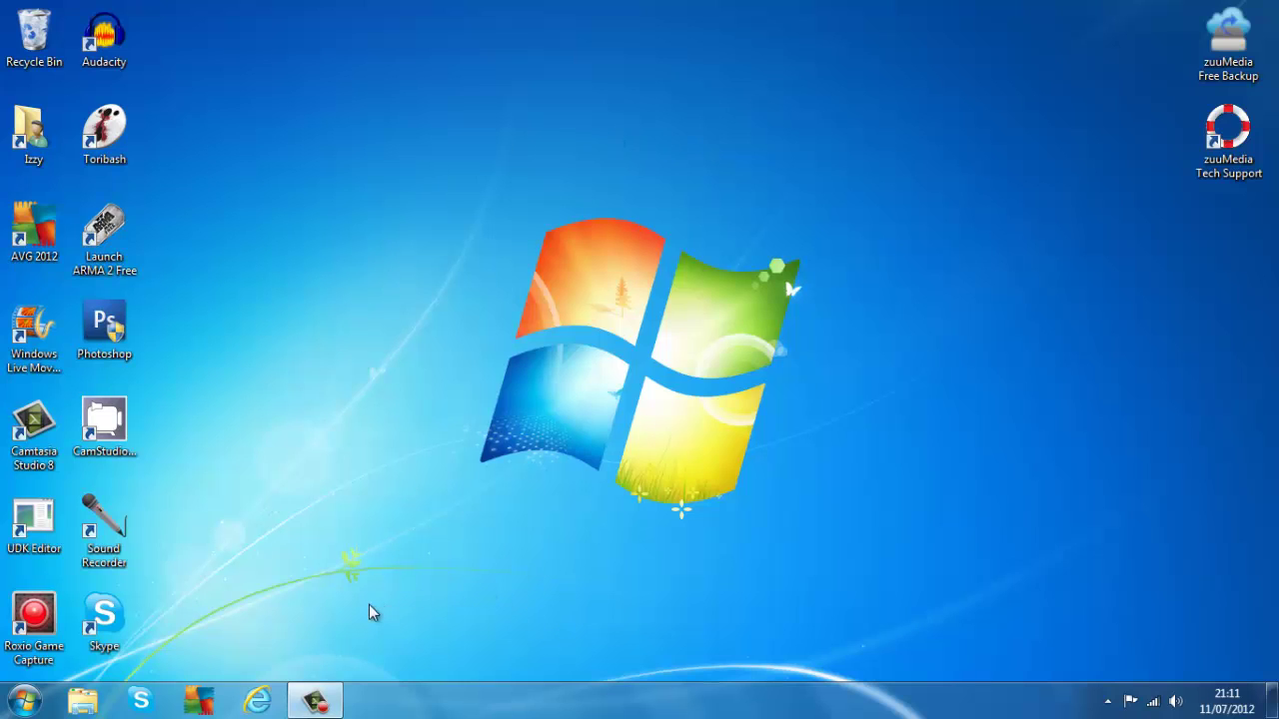
Launch Internet Explorer from the taskbar so it opens on google.co.uk.
click(258, 701)
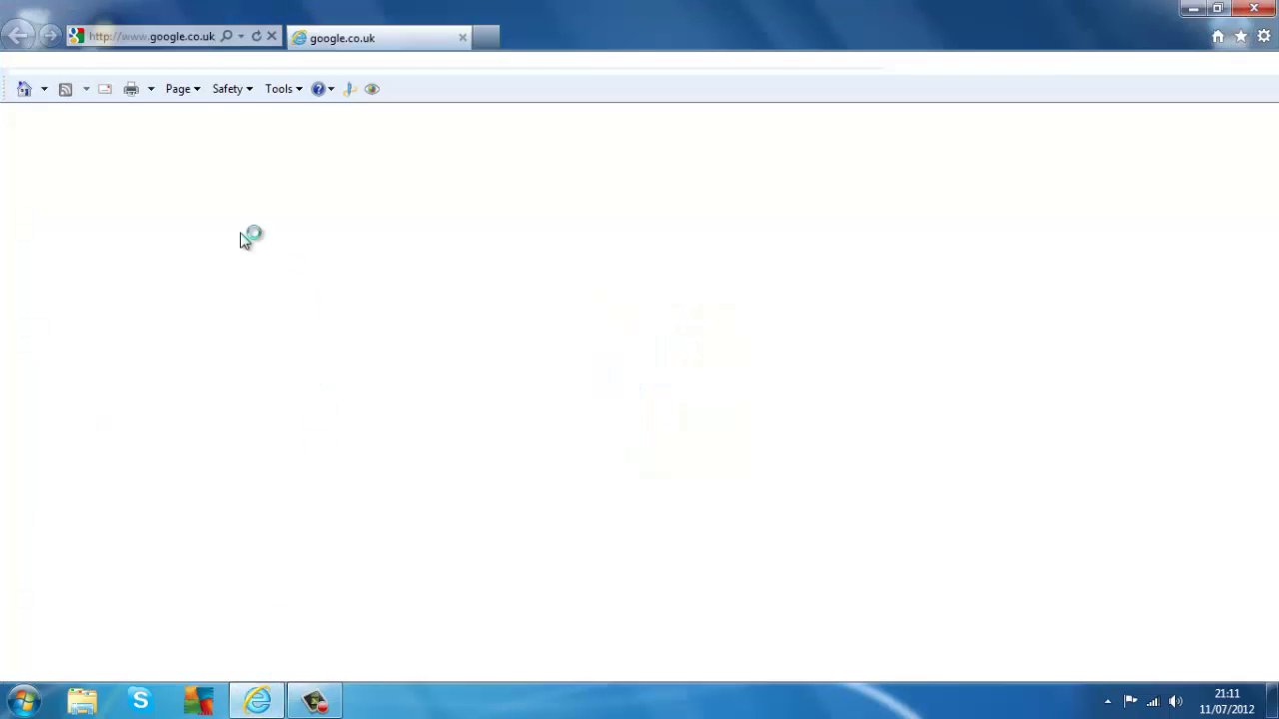
click(187, 37)
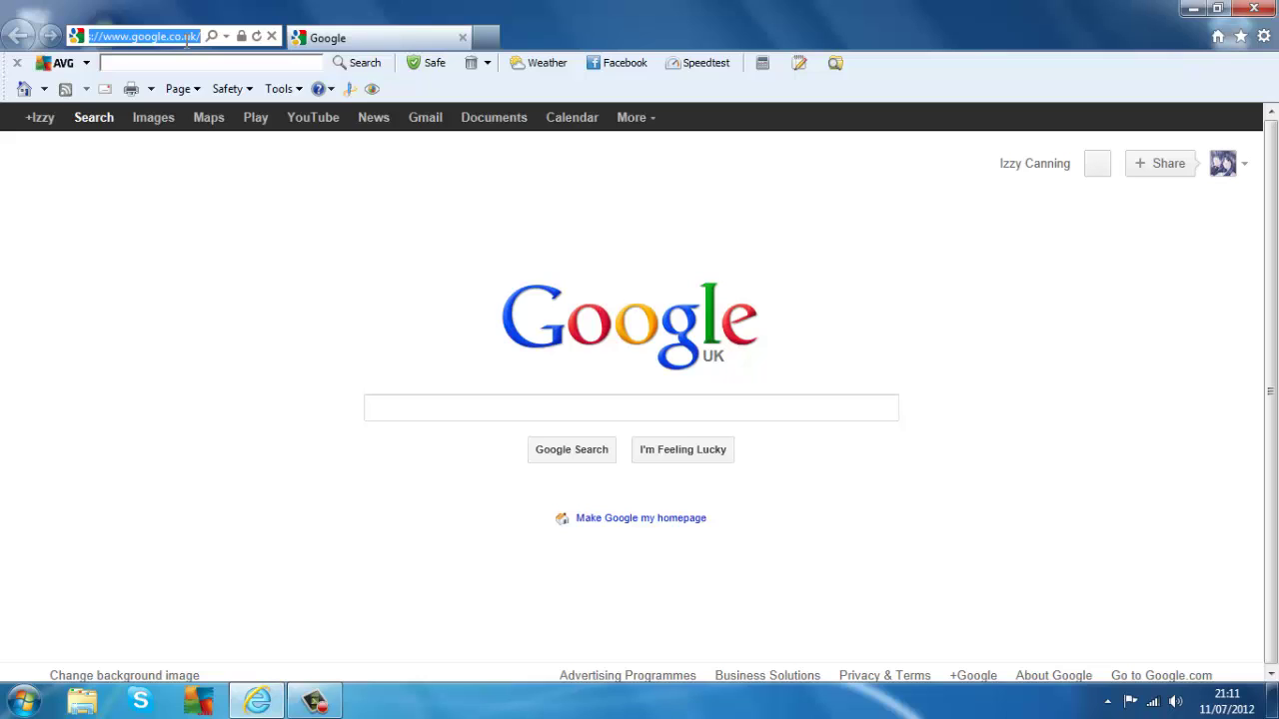
text(www.unity)
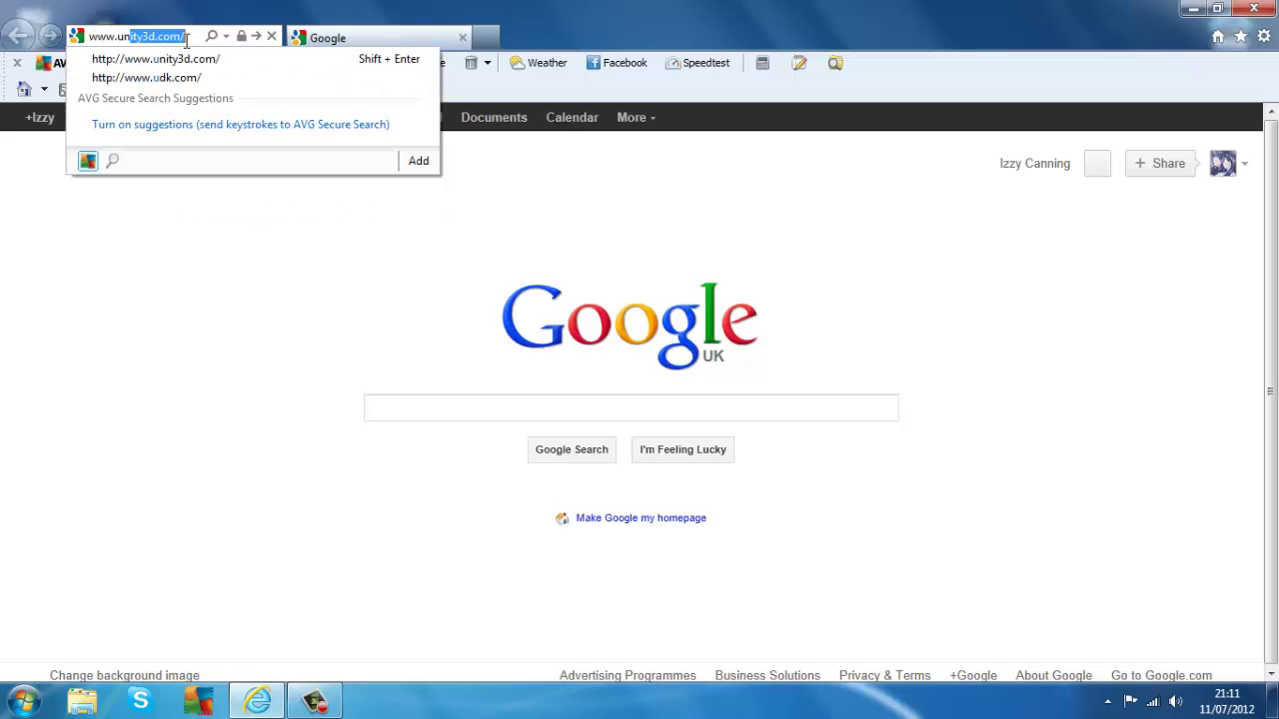
text(3d.)
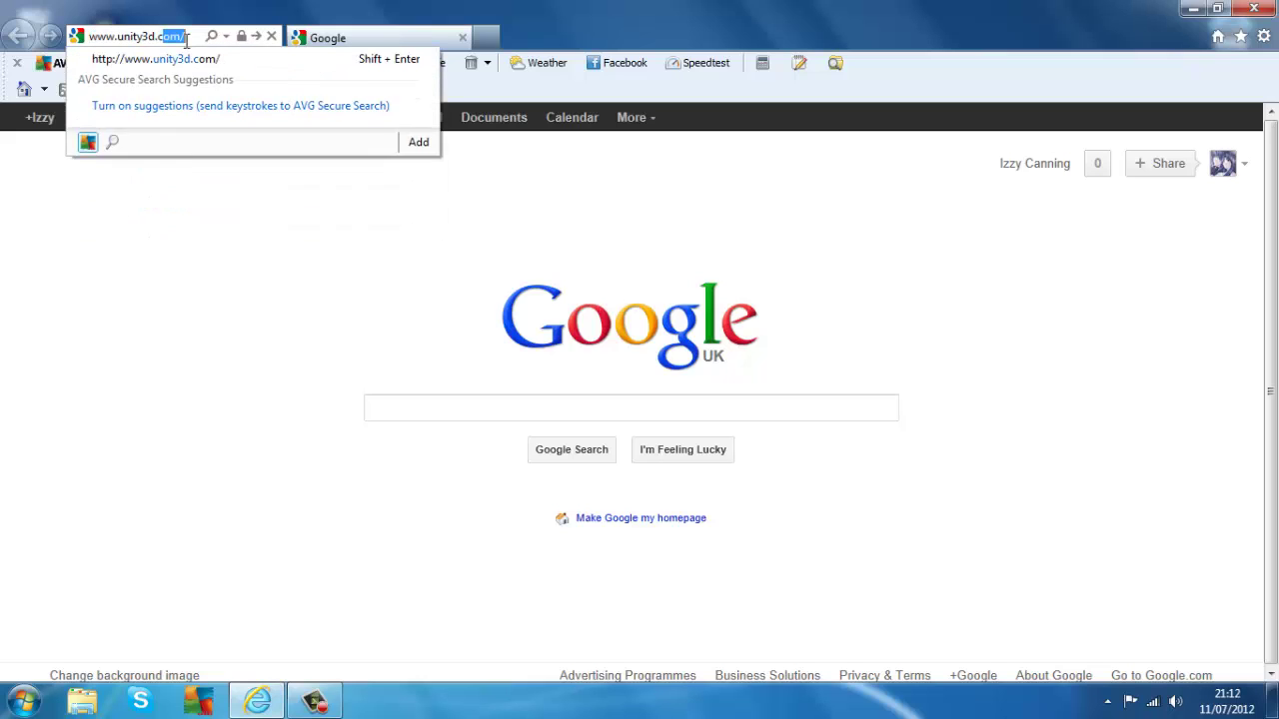
key(Return)
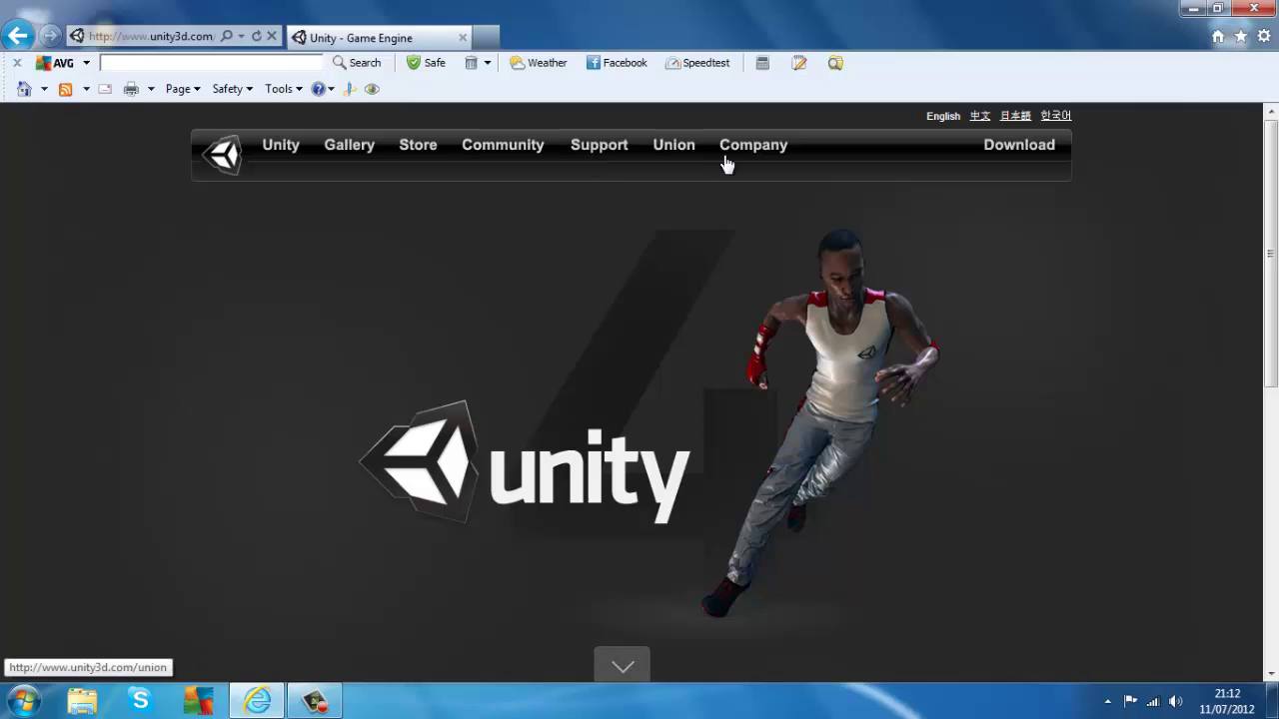
click(1014, 155)
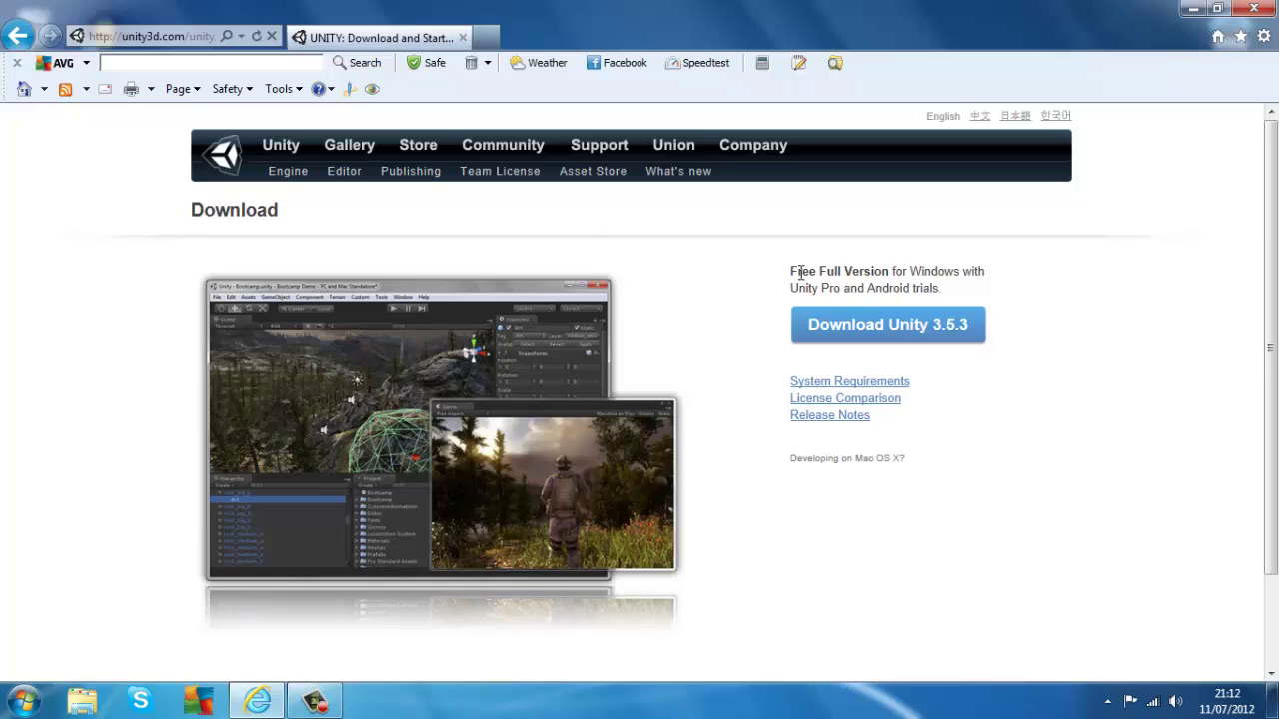
Start downloading the Free Full Version with the 'Download Unity 3.5.3' button.
drag(791, 274, 863, 279)
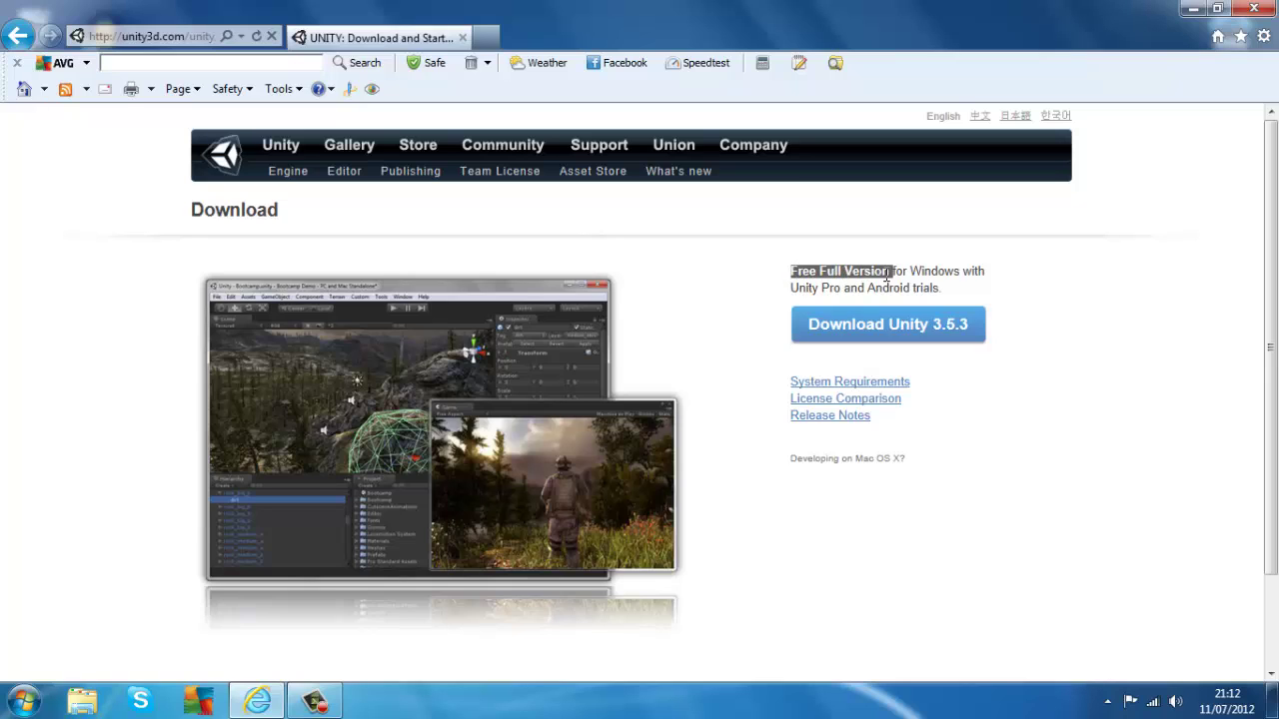
drag(967, 287, 951, 267)
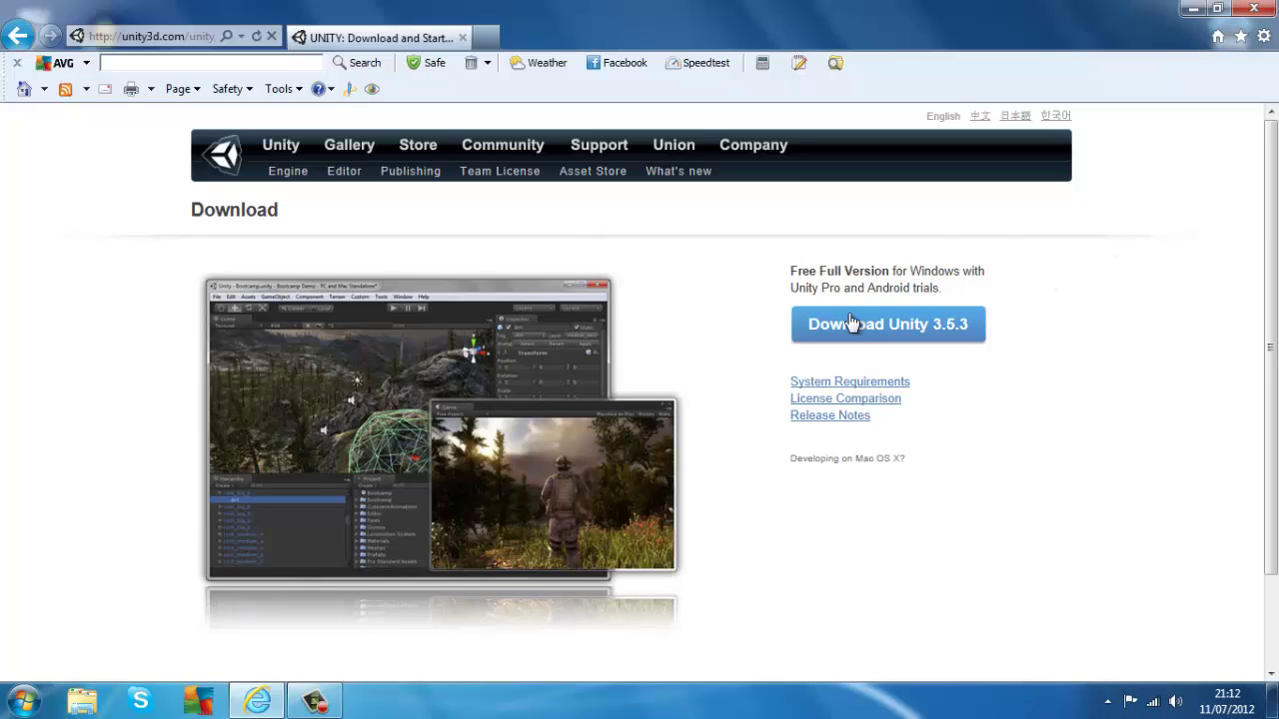
scroll(964, 481, down, 1)
scroll(965, 481, up, 1)
drag(780, 272, 898, 279)
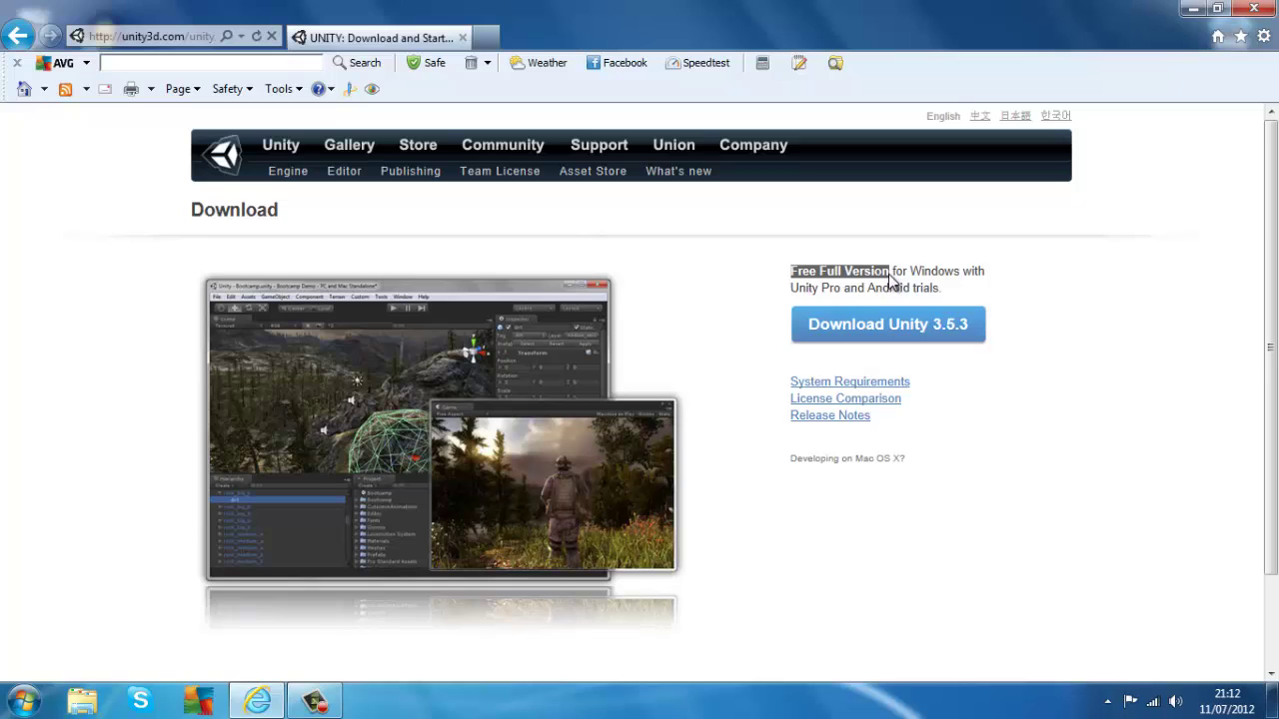
click(902, 288)
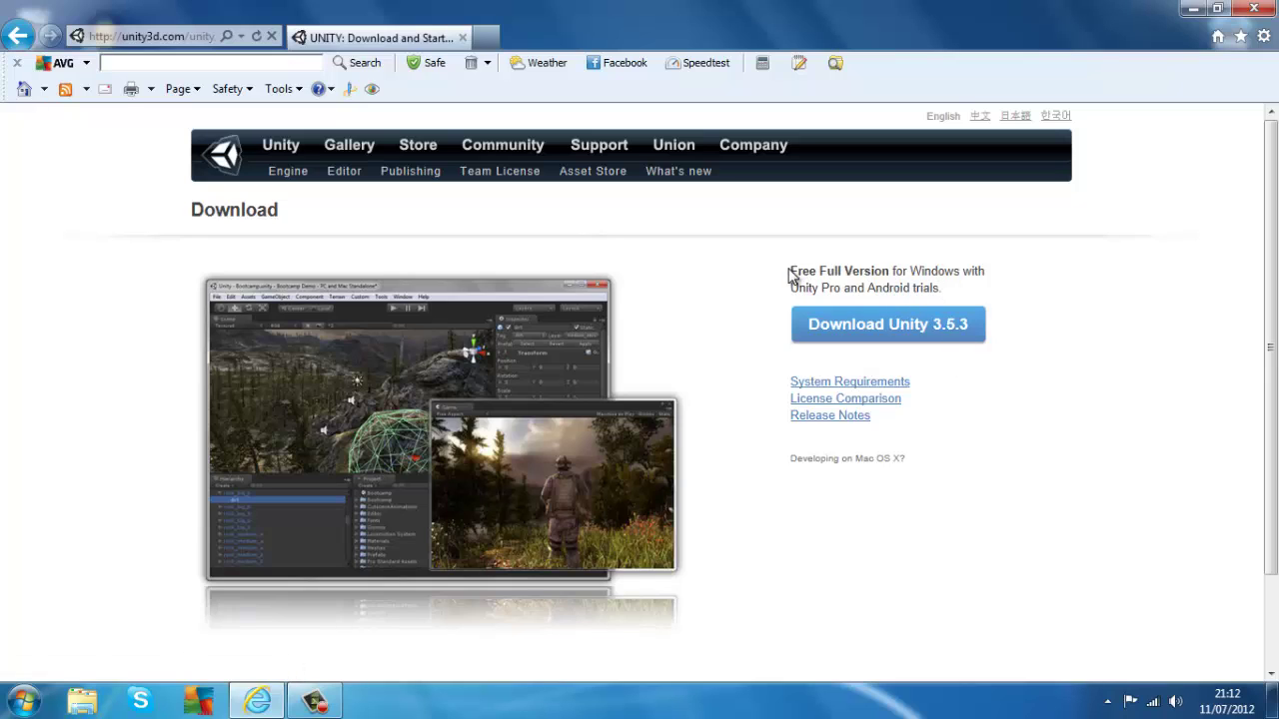
drag(790, 274, 881, 283)
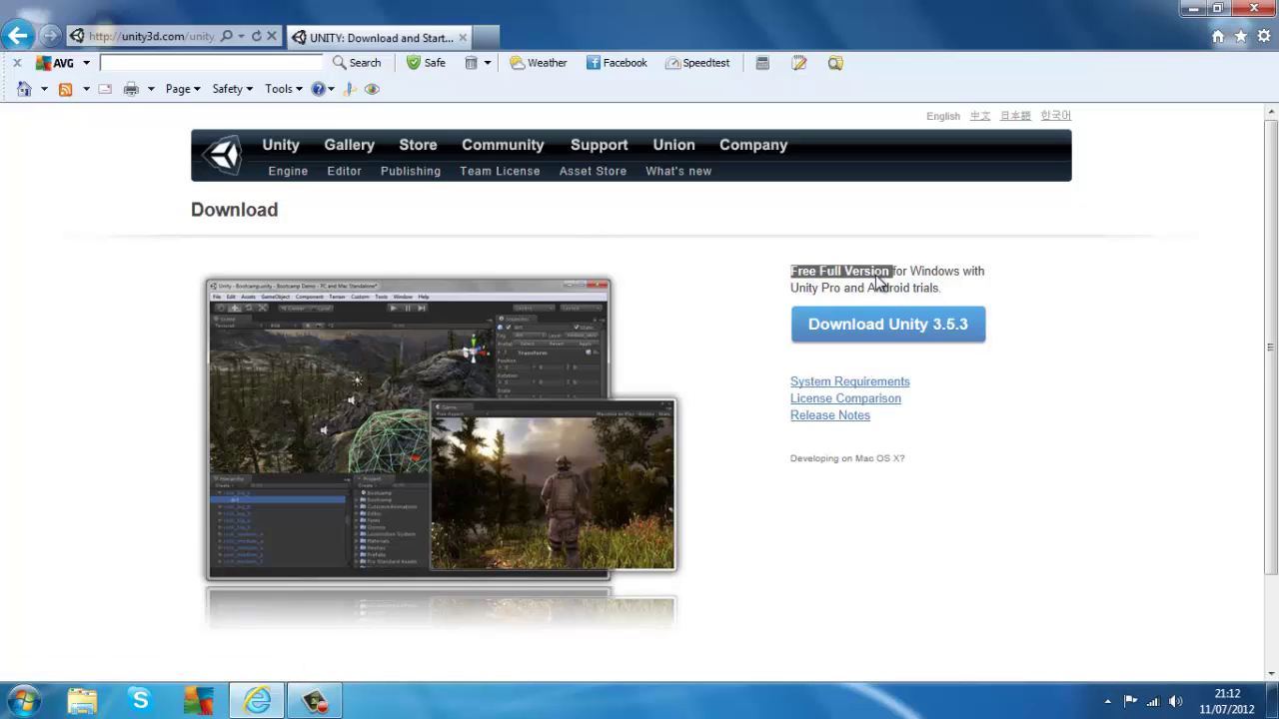
click(783, 275)
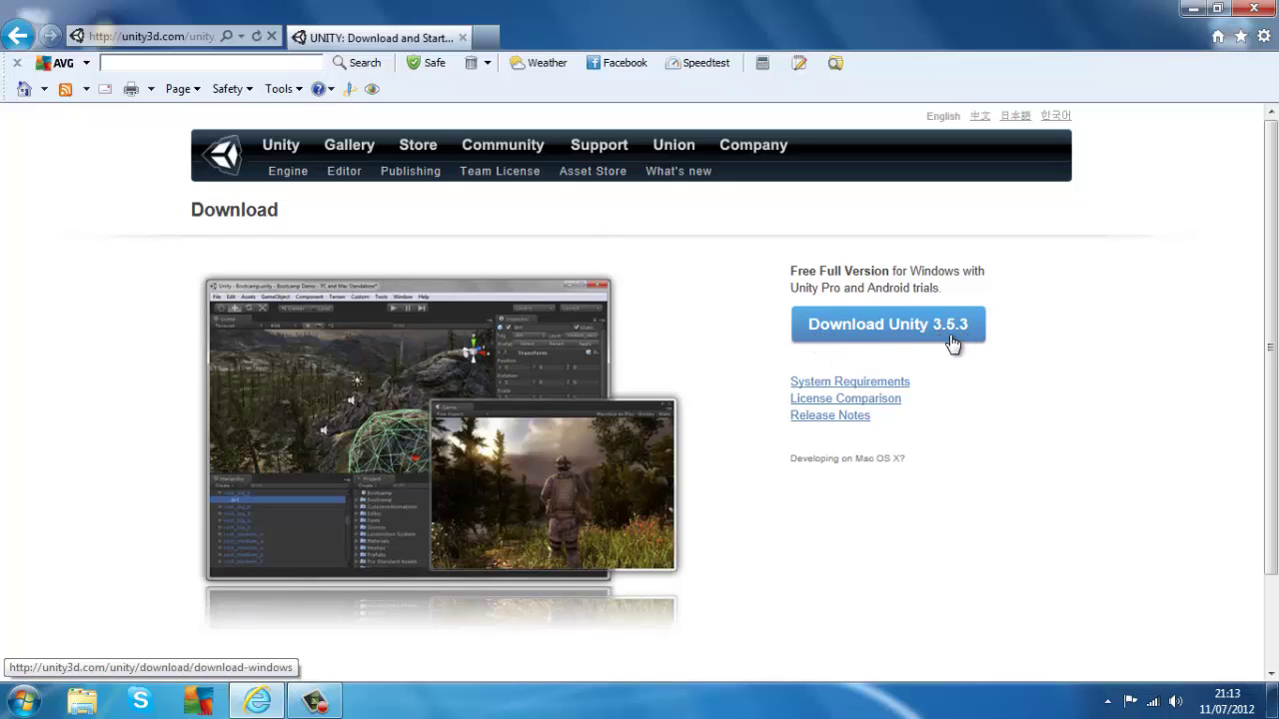
click(858, 332)
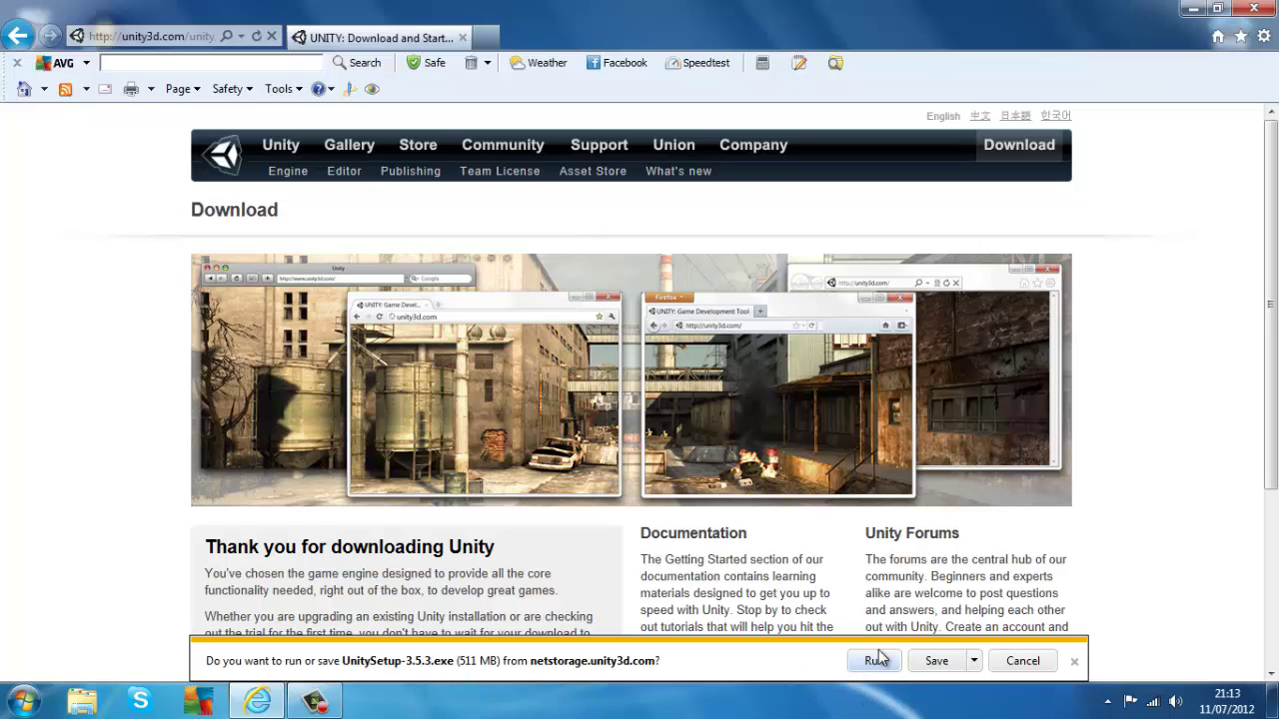
Choose Save as, browse to the user's home folder and delete the old Unity folder.
click(973, 660)
click(1004, 640)
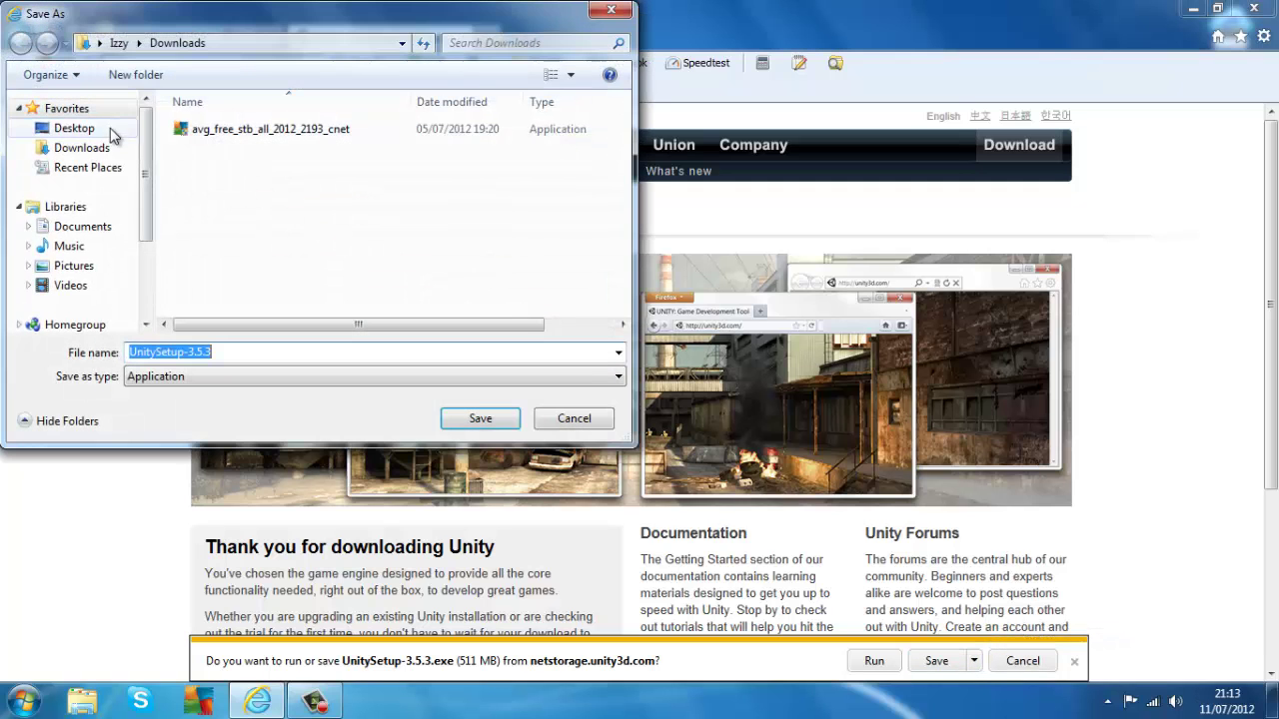
click(107, 132)
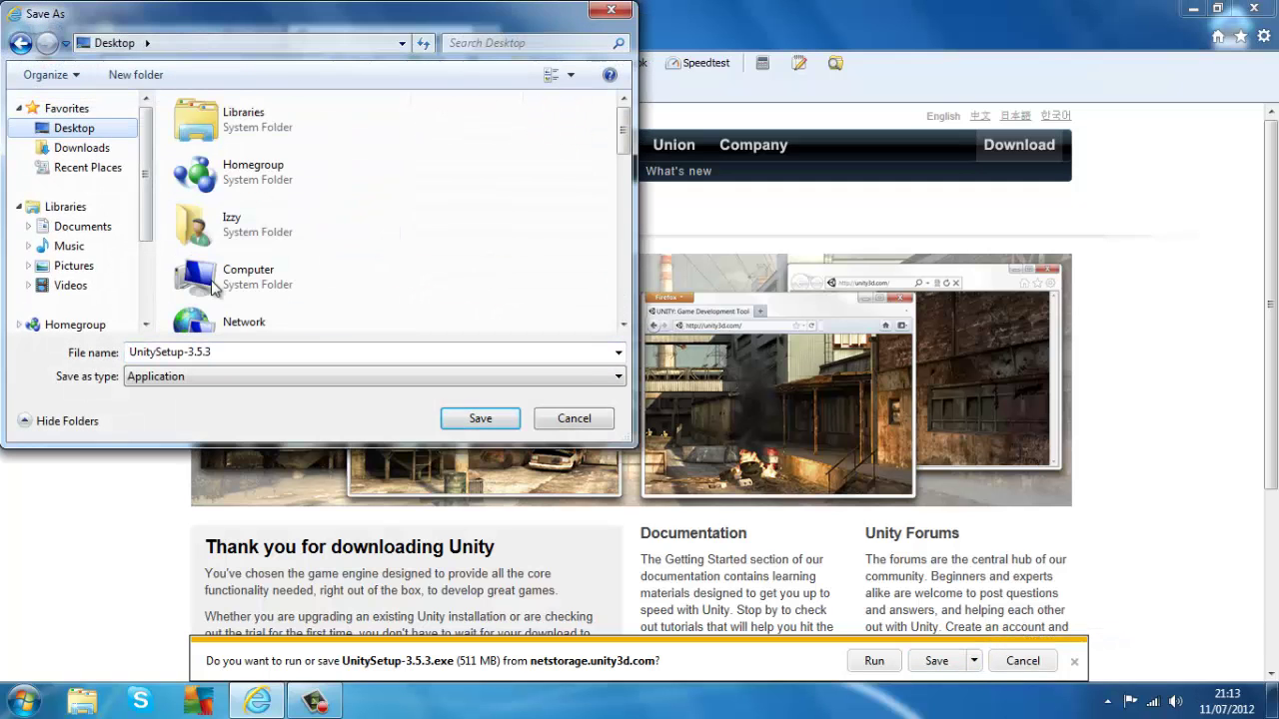
double_click(242, 232)
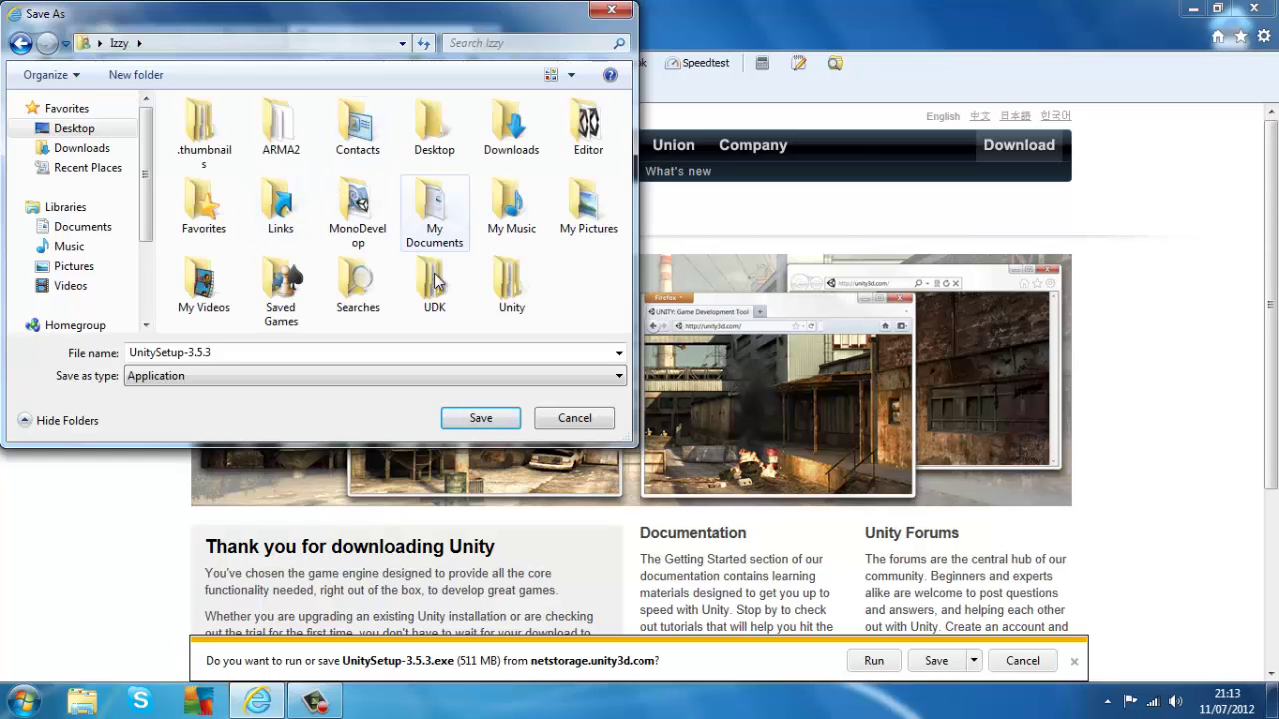
click(498, 295)
key(Delete)
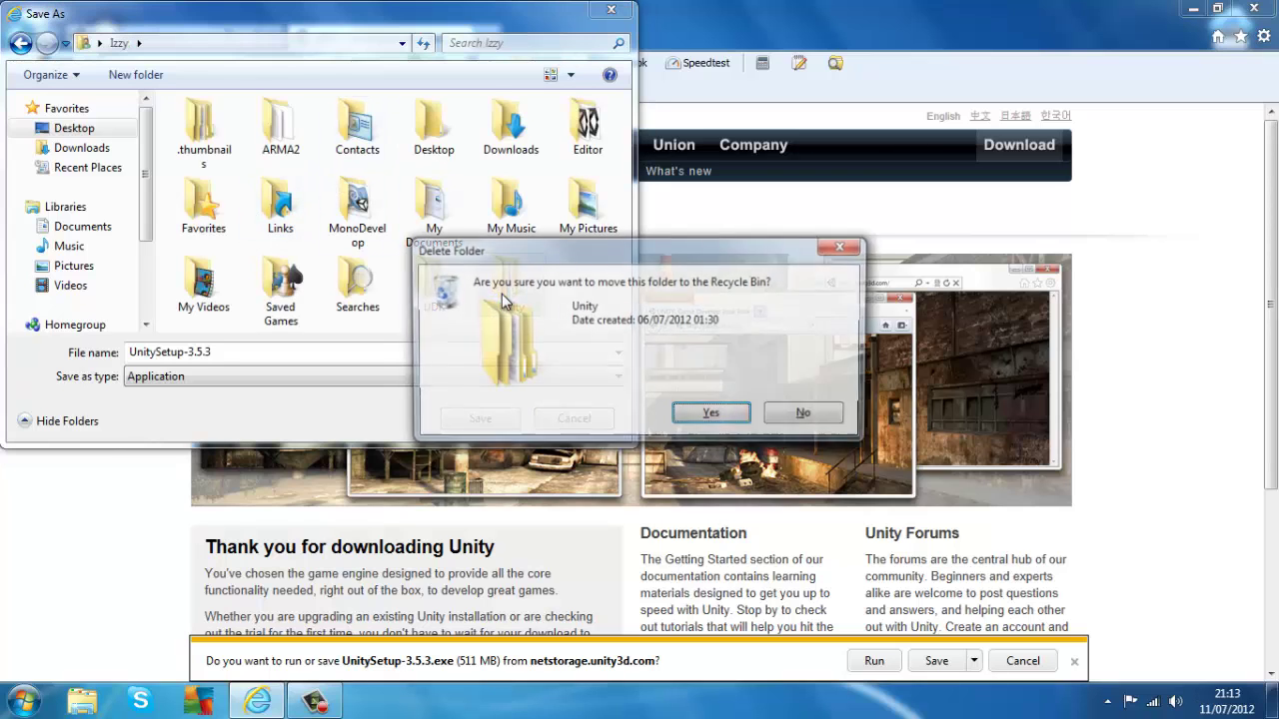
key(Return)
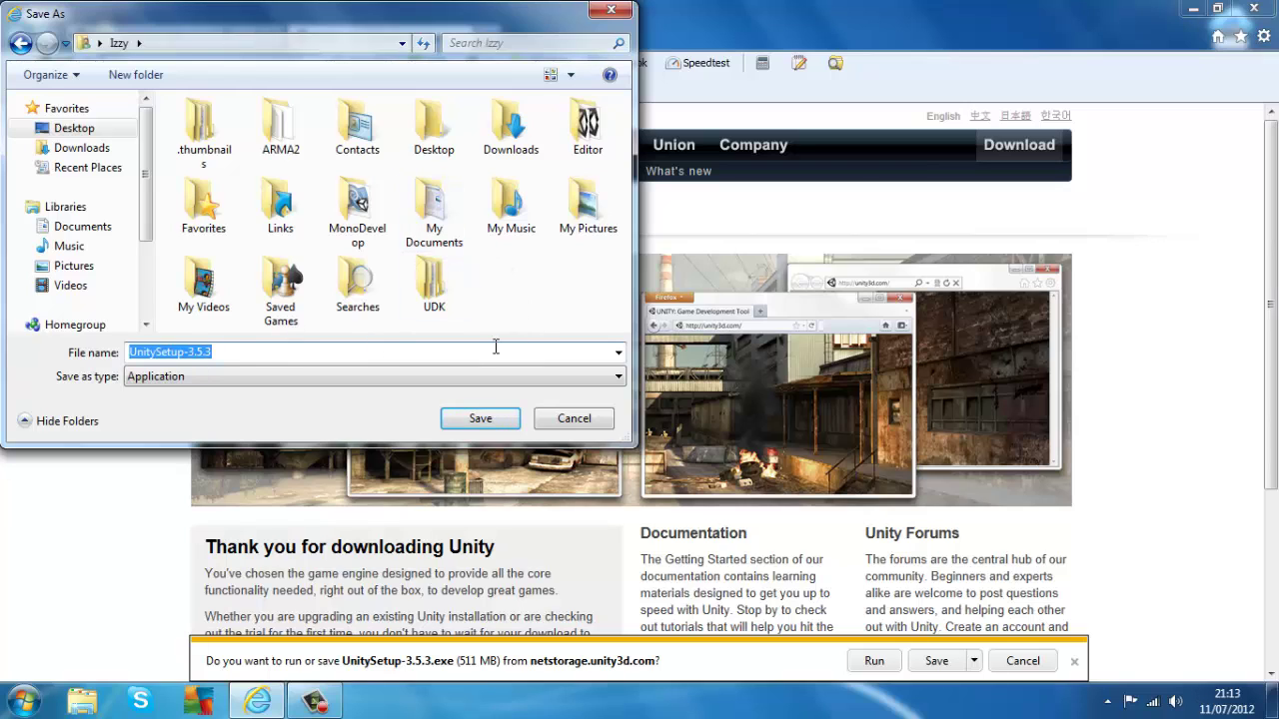
Create a new 'UnitySetup' folder and save UnitySetup-3.5.3.exe into it.
click(136, 74)
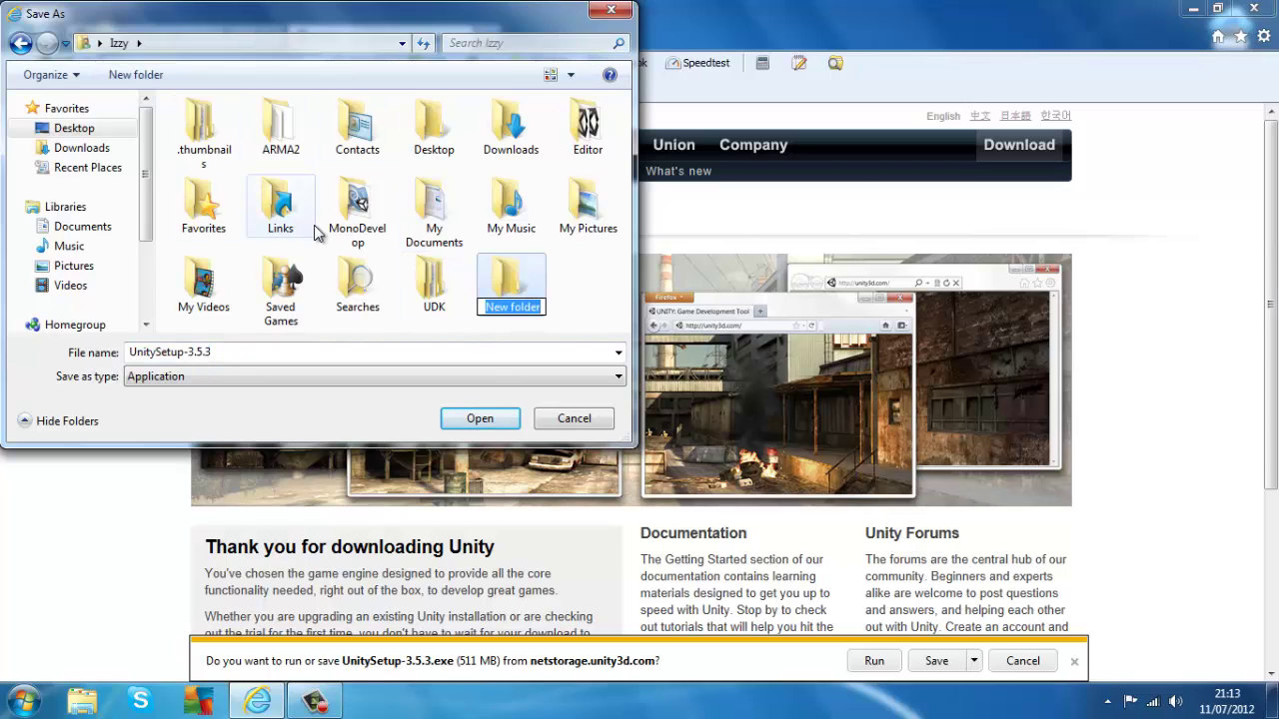
text(Unity)
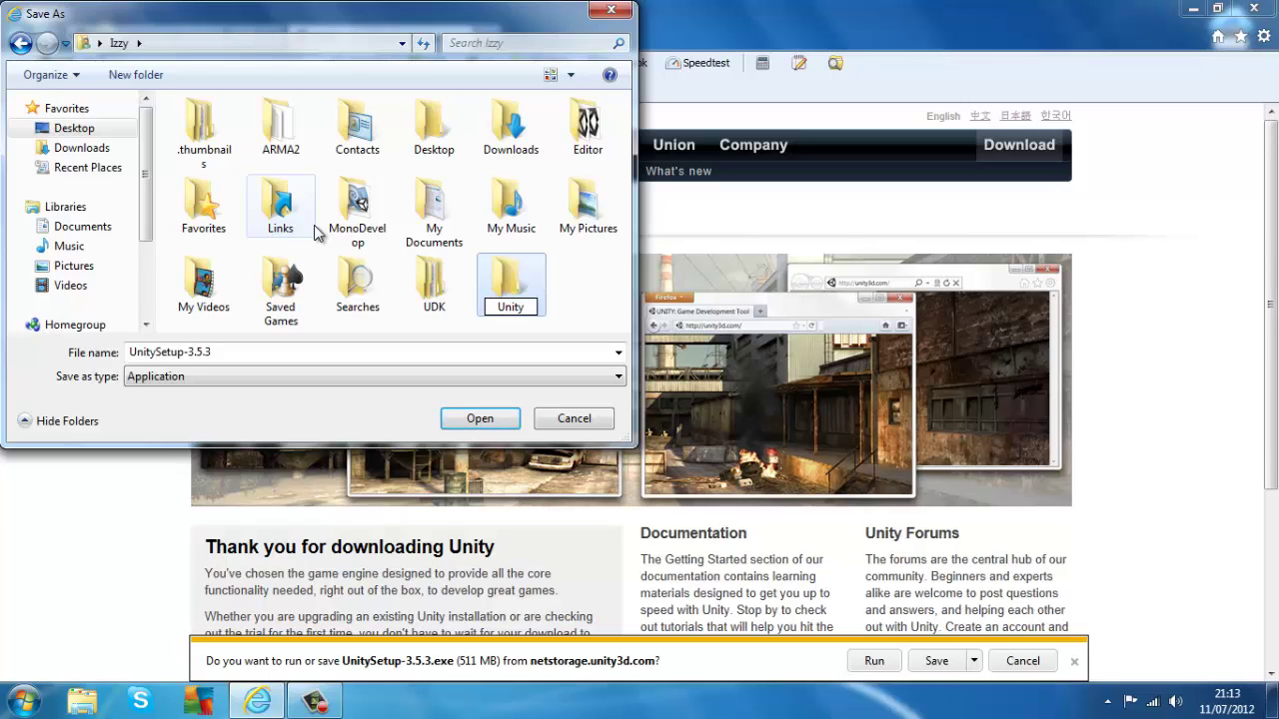
text(Setup)
key(Return)
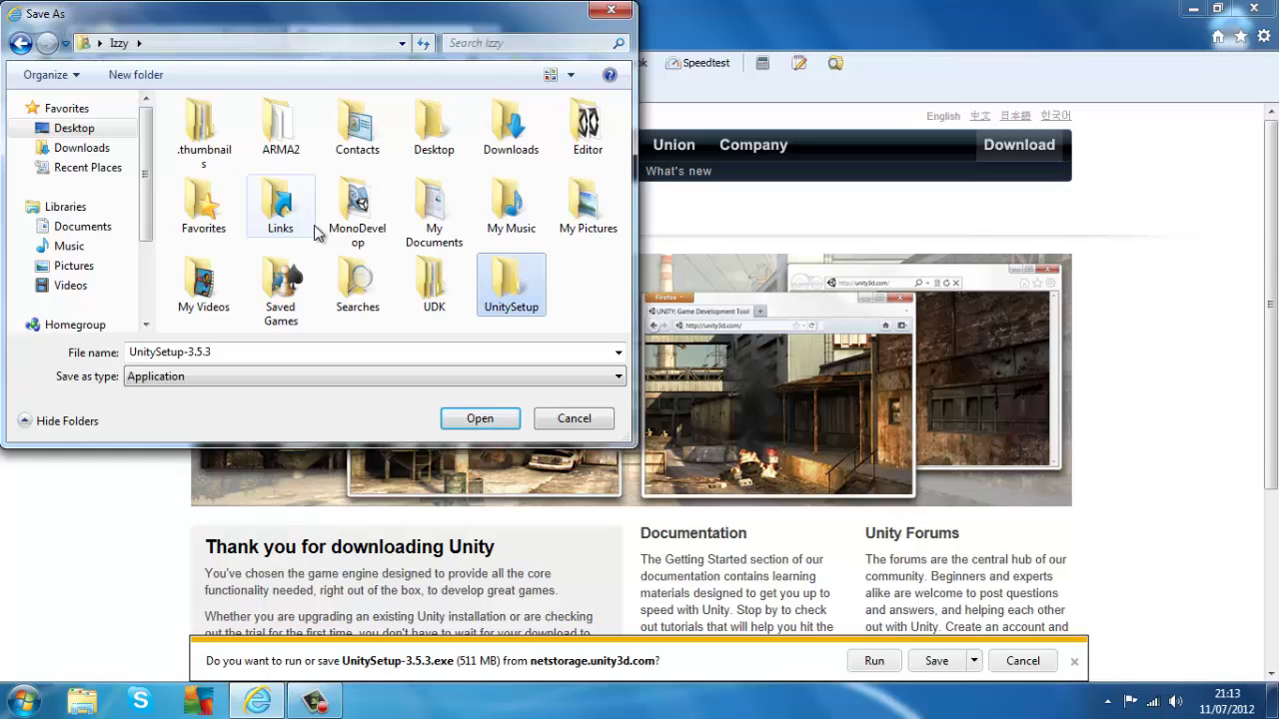
double_click(520, 276)
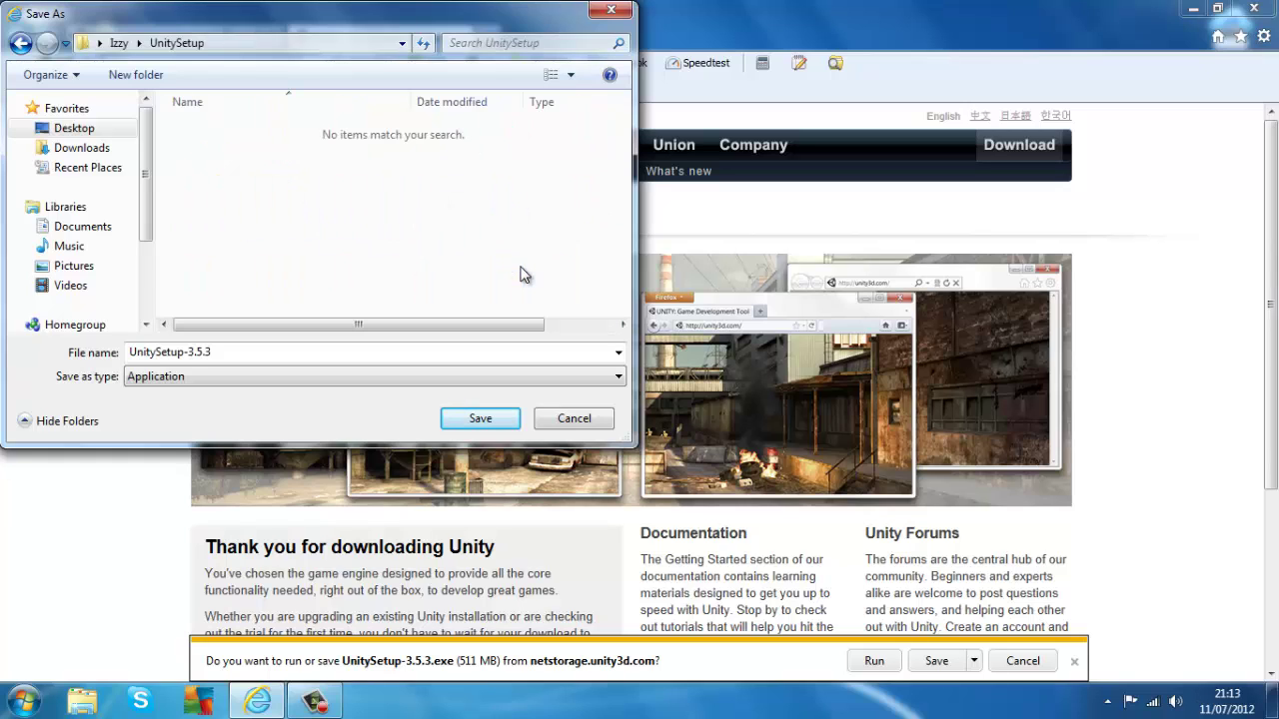
click(495, 421)
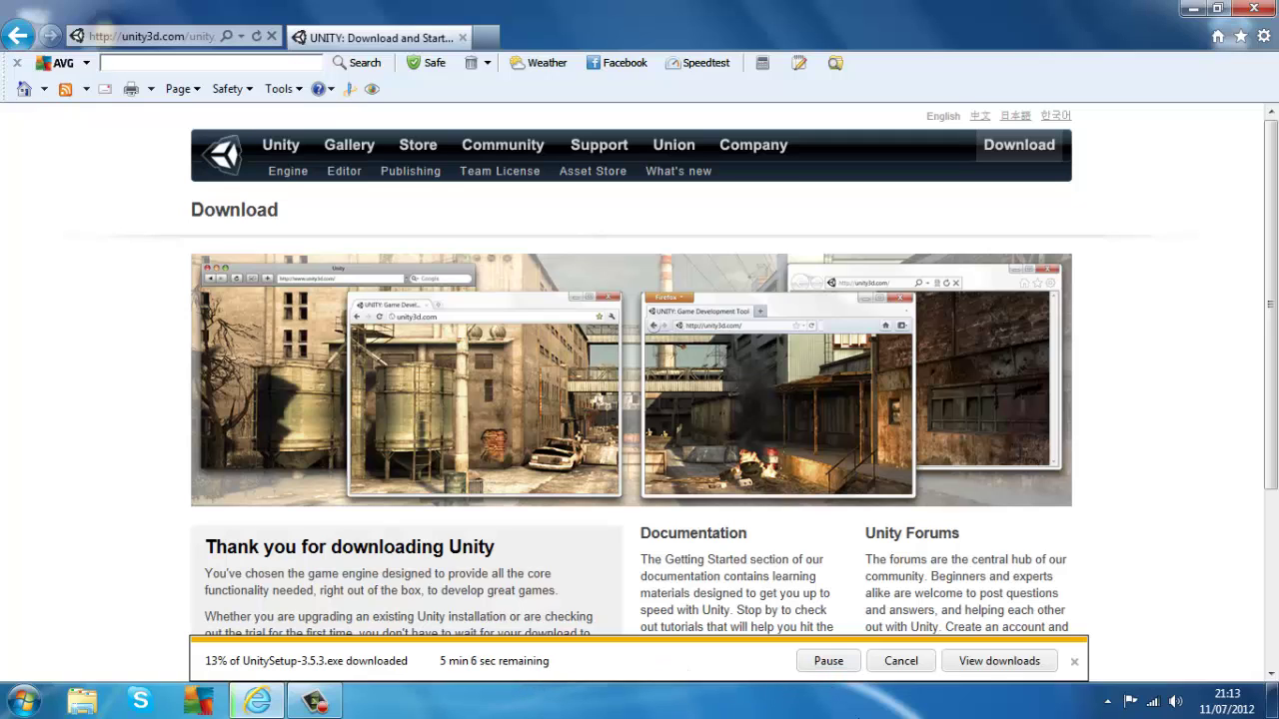
Once the download finishes, run UnitySetup-3.5.3.exe from the download bar.
click(1107, 701)
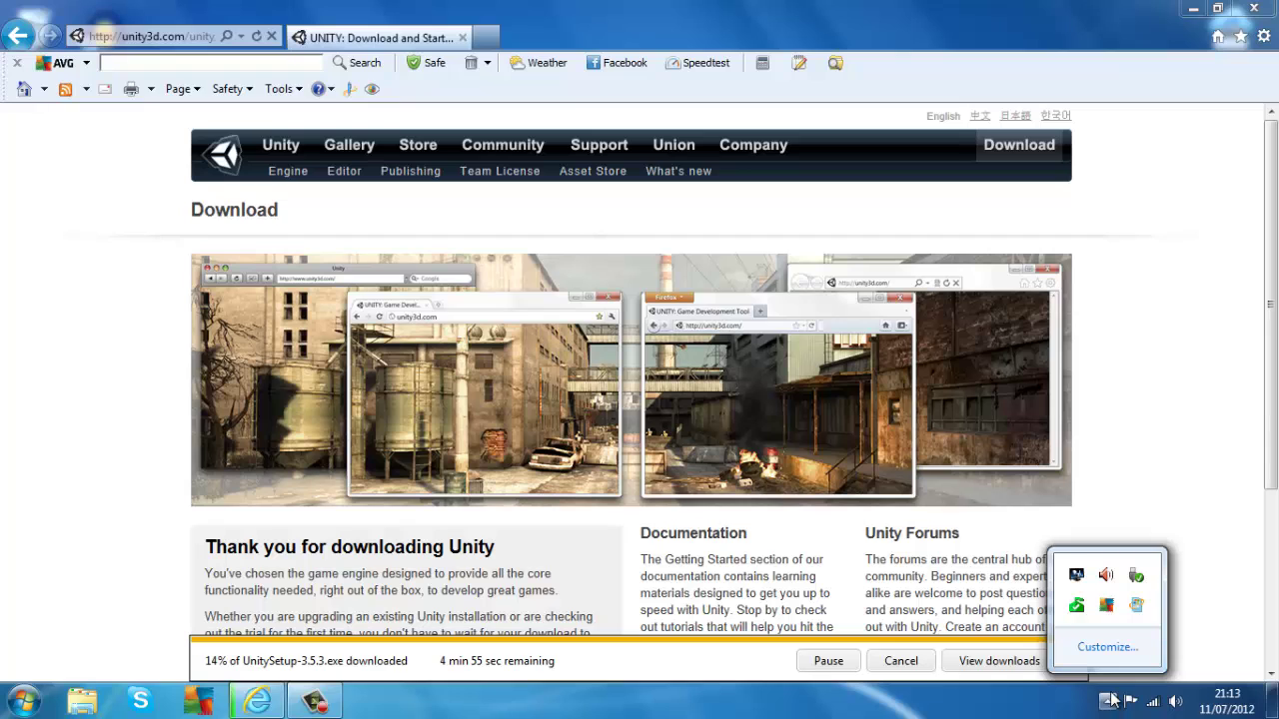
click(315, 701)
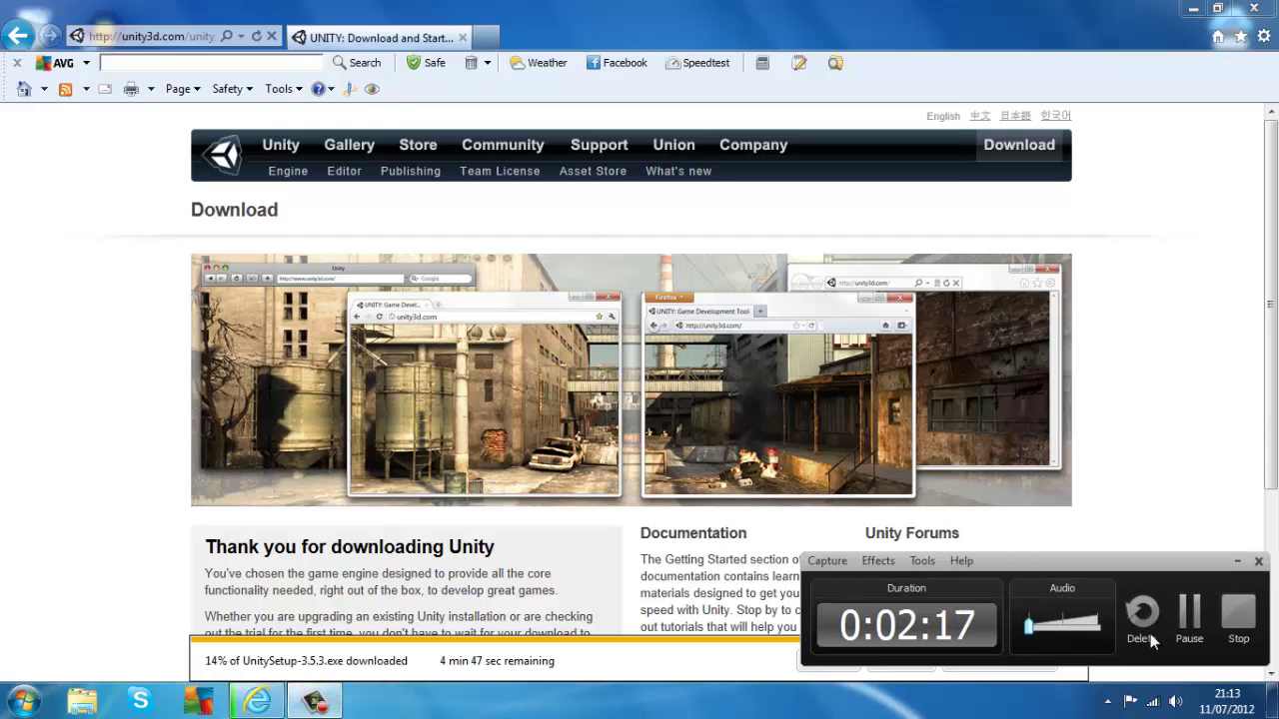
click(1199, 623)
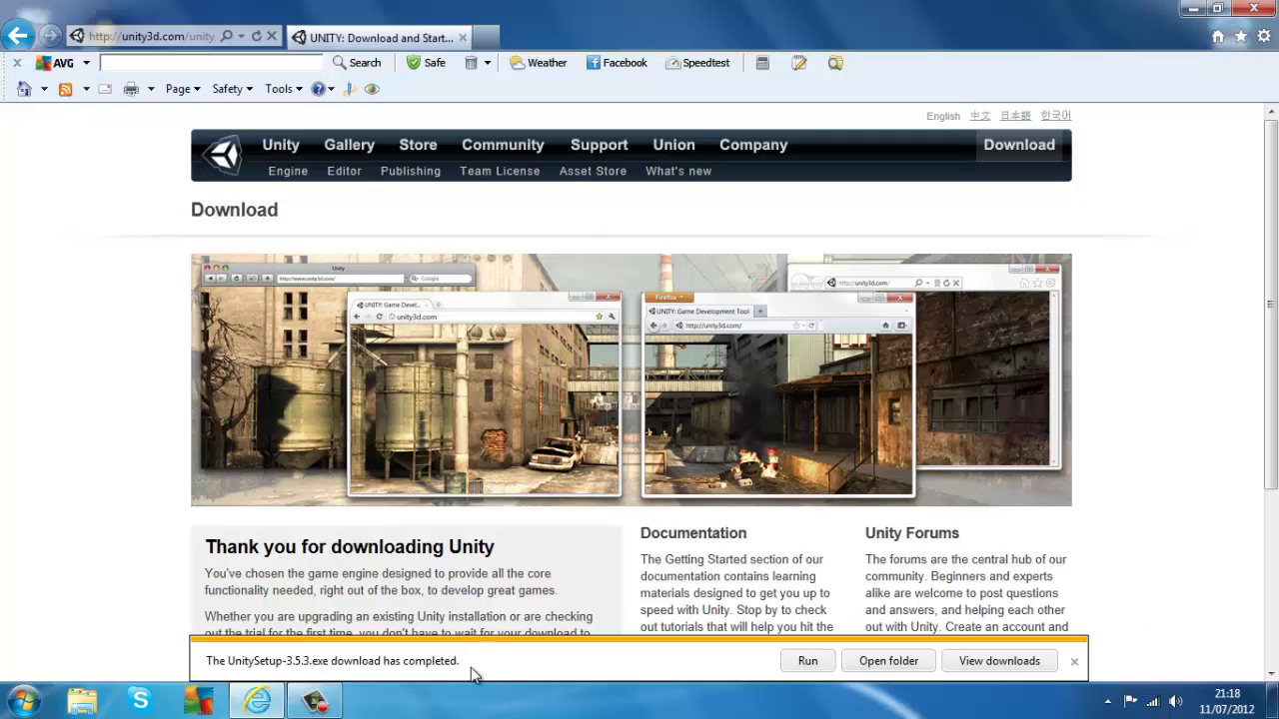
click(808, 661)
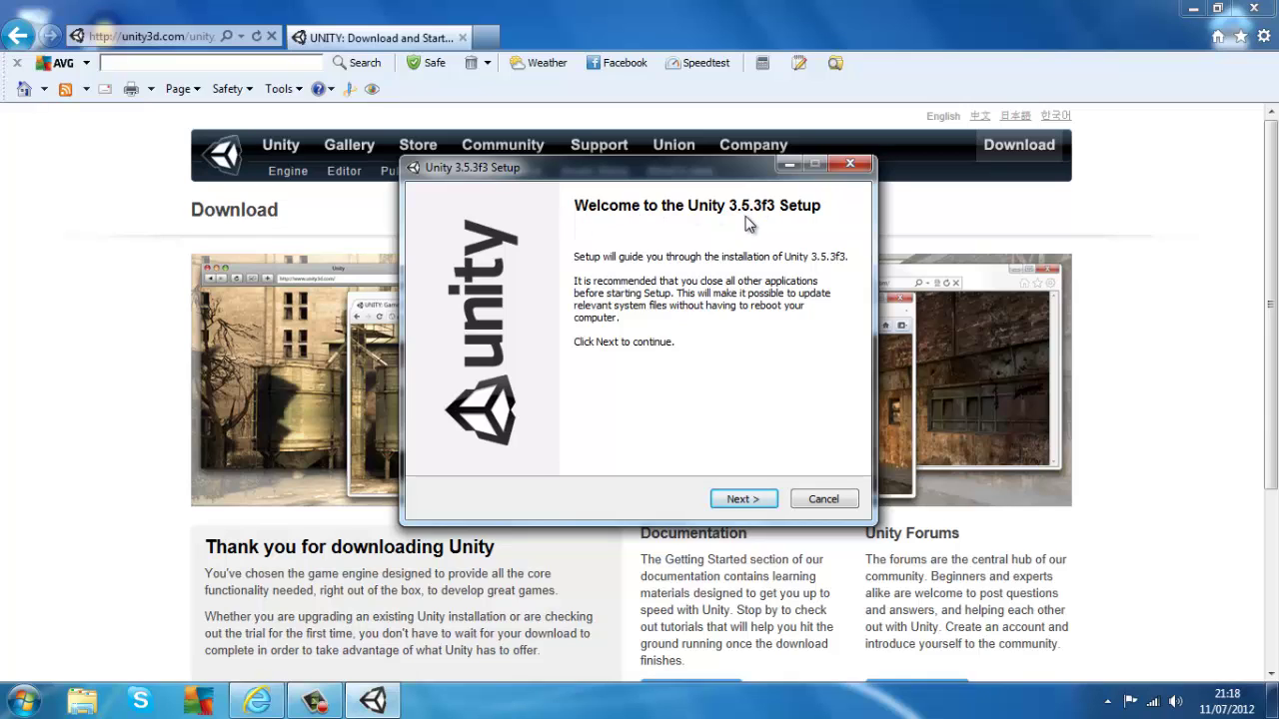
Pass the welcome page, read through the licence and accept it with I Agree.
click(734, 499)
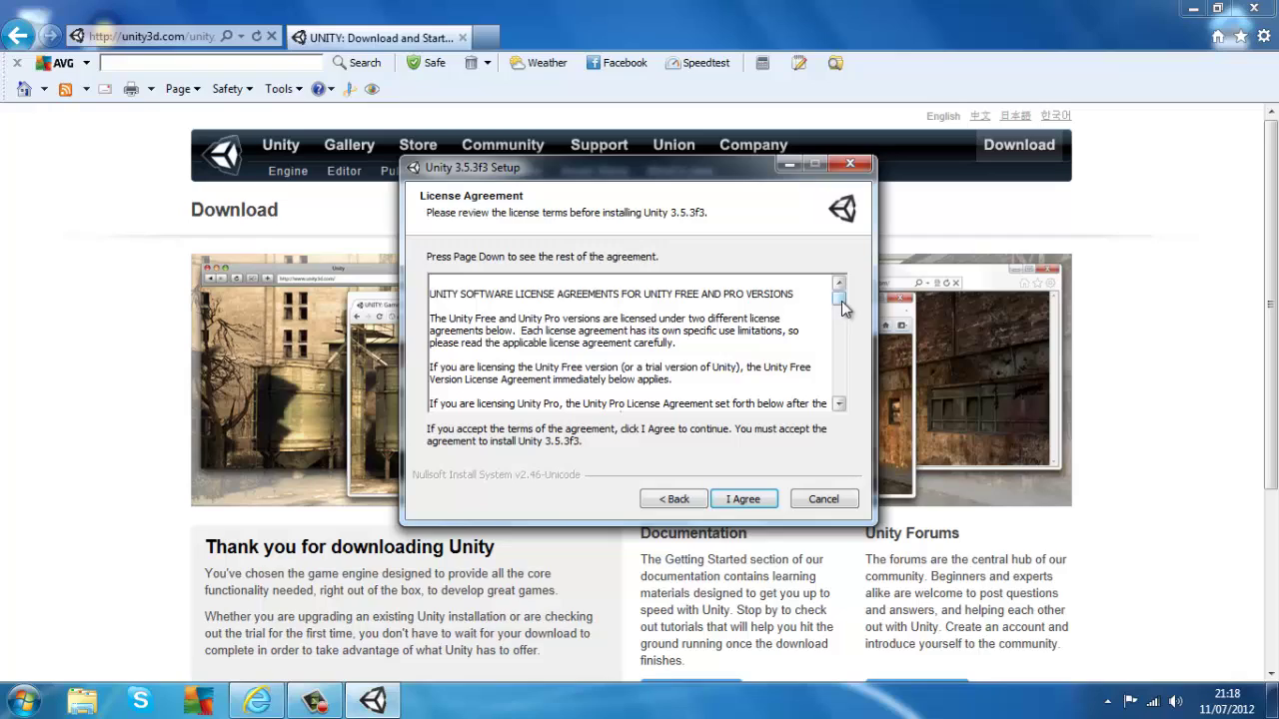
scroll(842, 315, down, 2)
drag(842, 312, 830, 344)
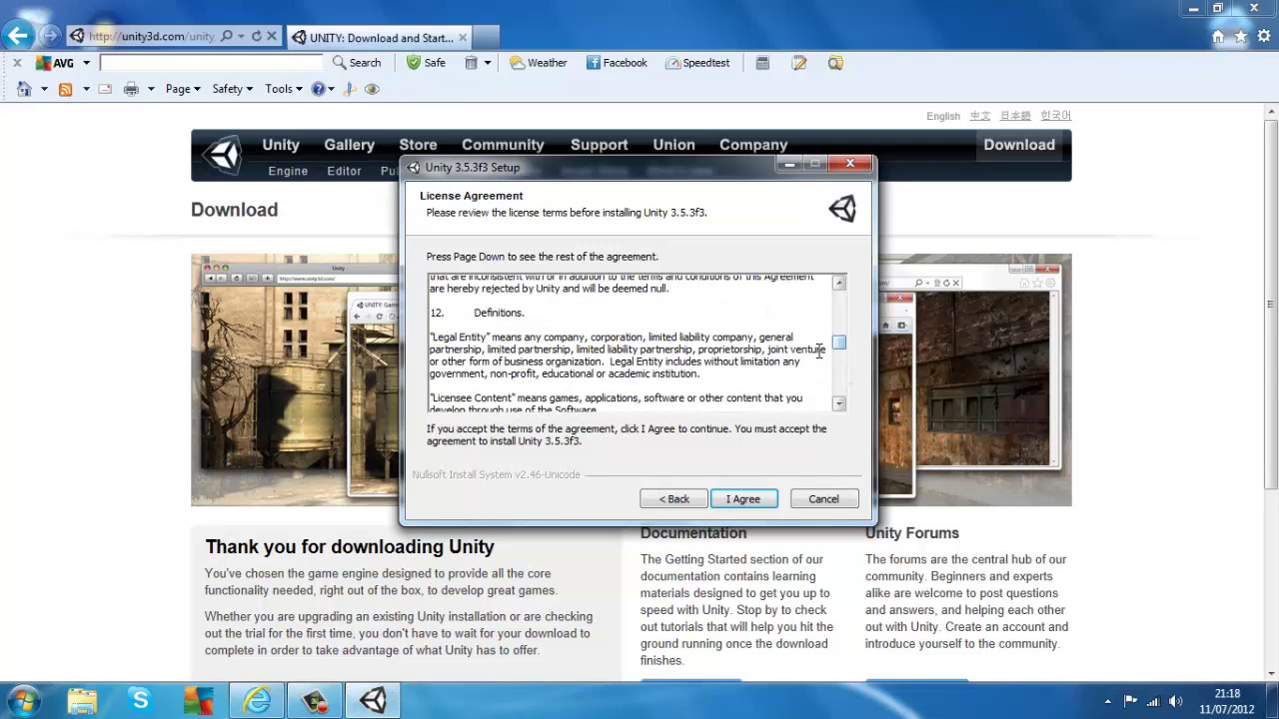
click(739, 502)
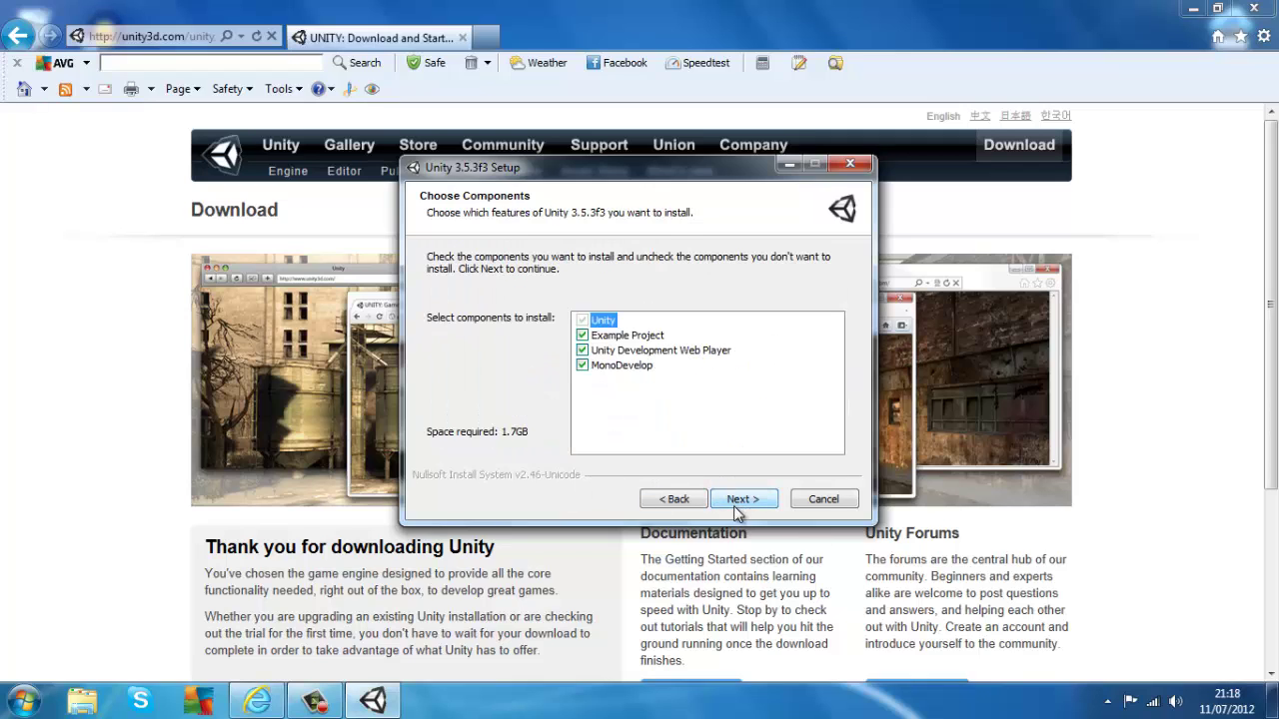
click(582, 335)
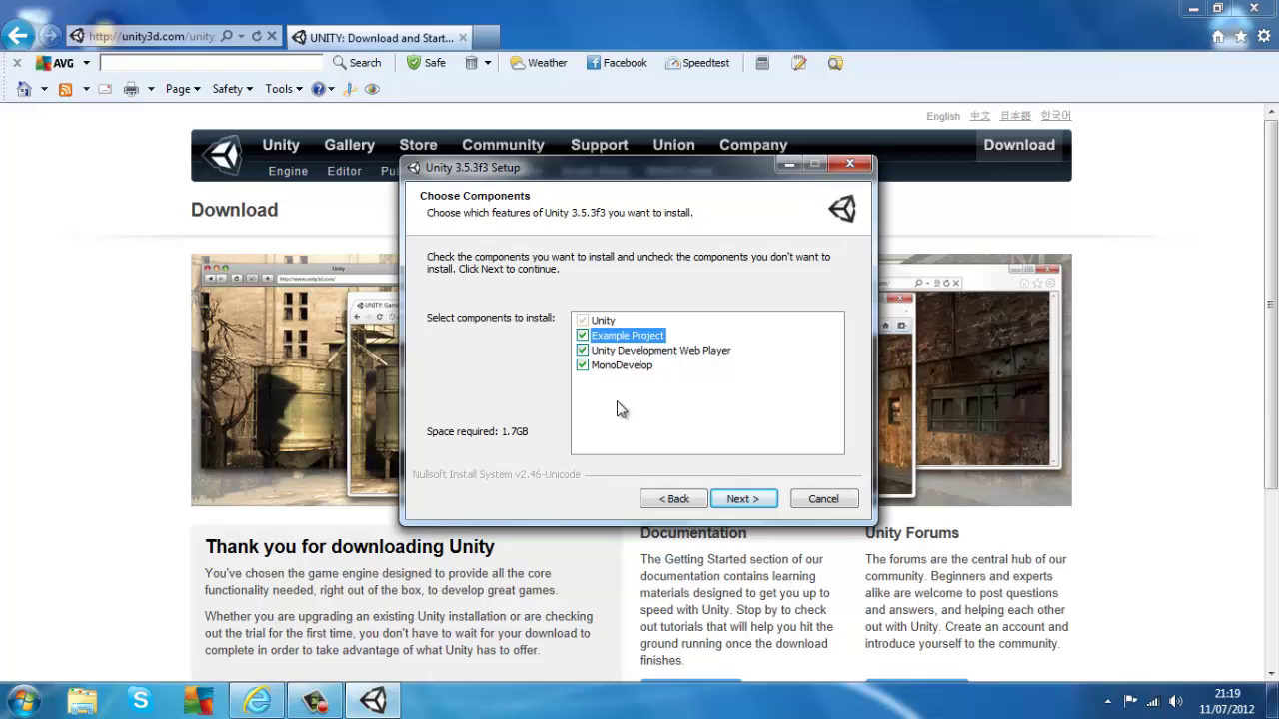
click(583, 352)
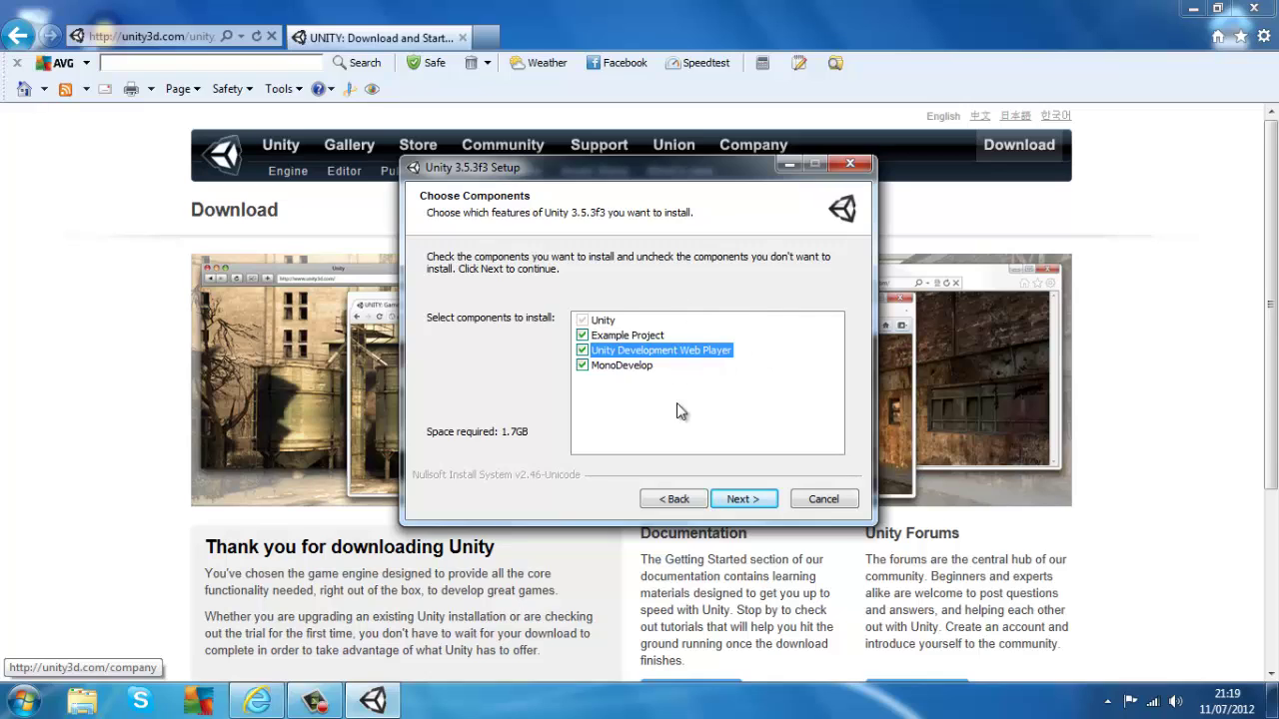
click(584, 366)
click(584, 365)
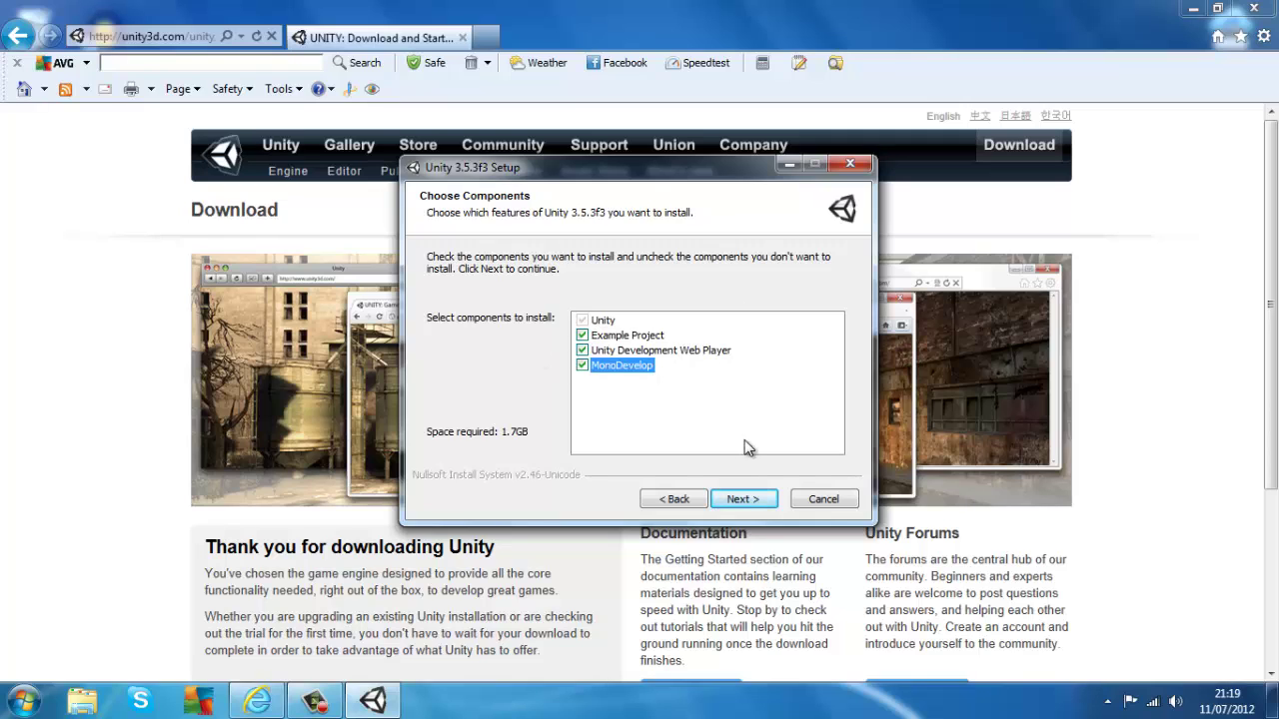
Set the install folder to an Editor folder in the user's profile and begin installing.
click(738, 504)
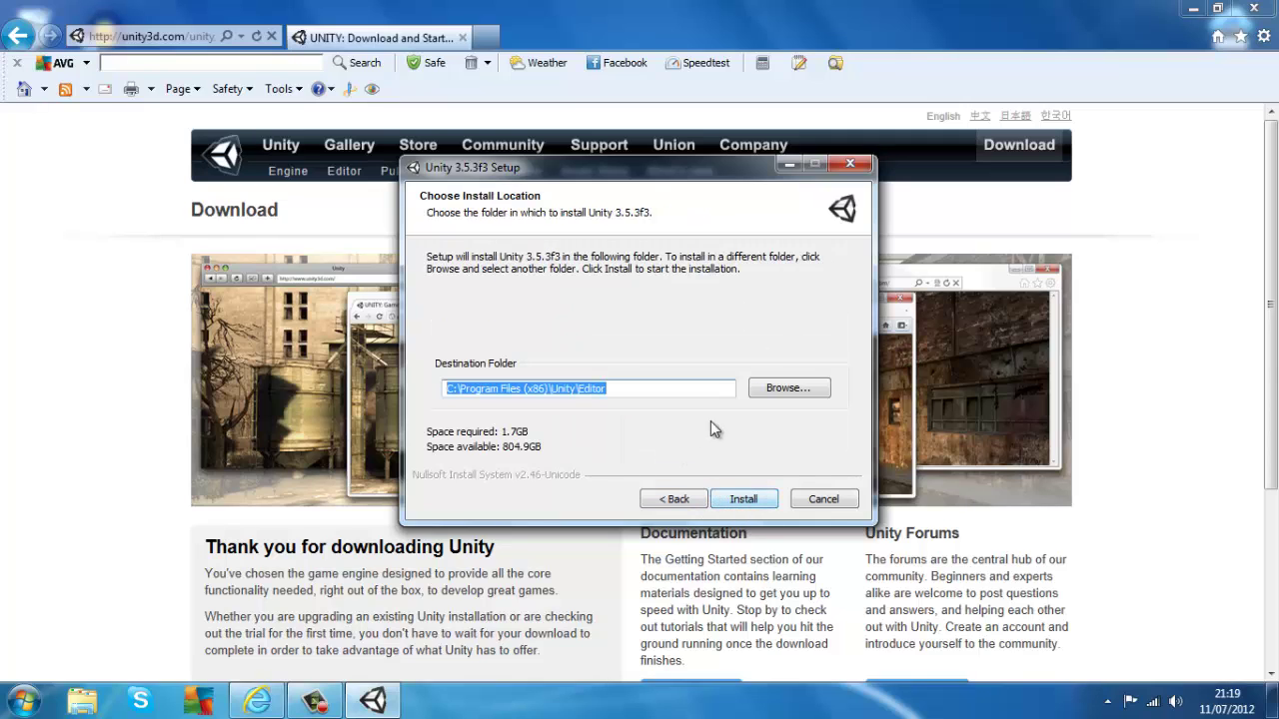
click(788, 393)
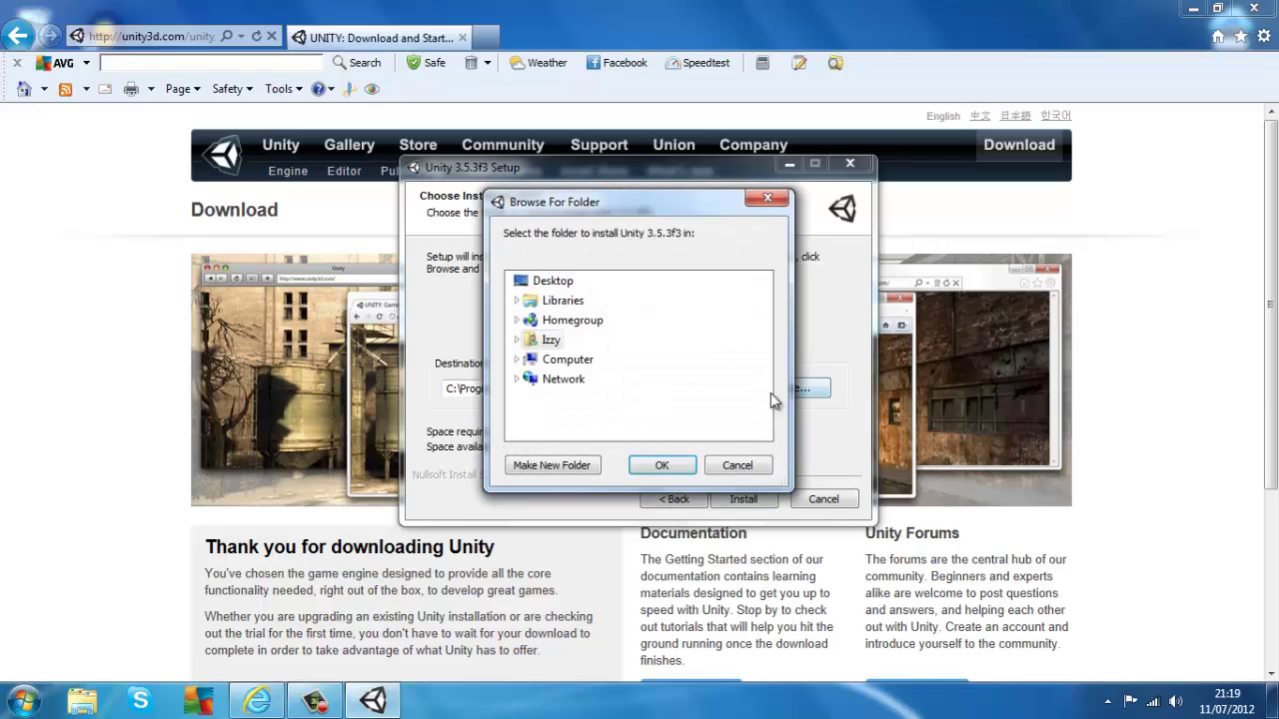
click(661, 465)
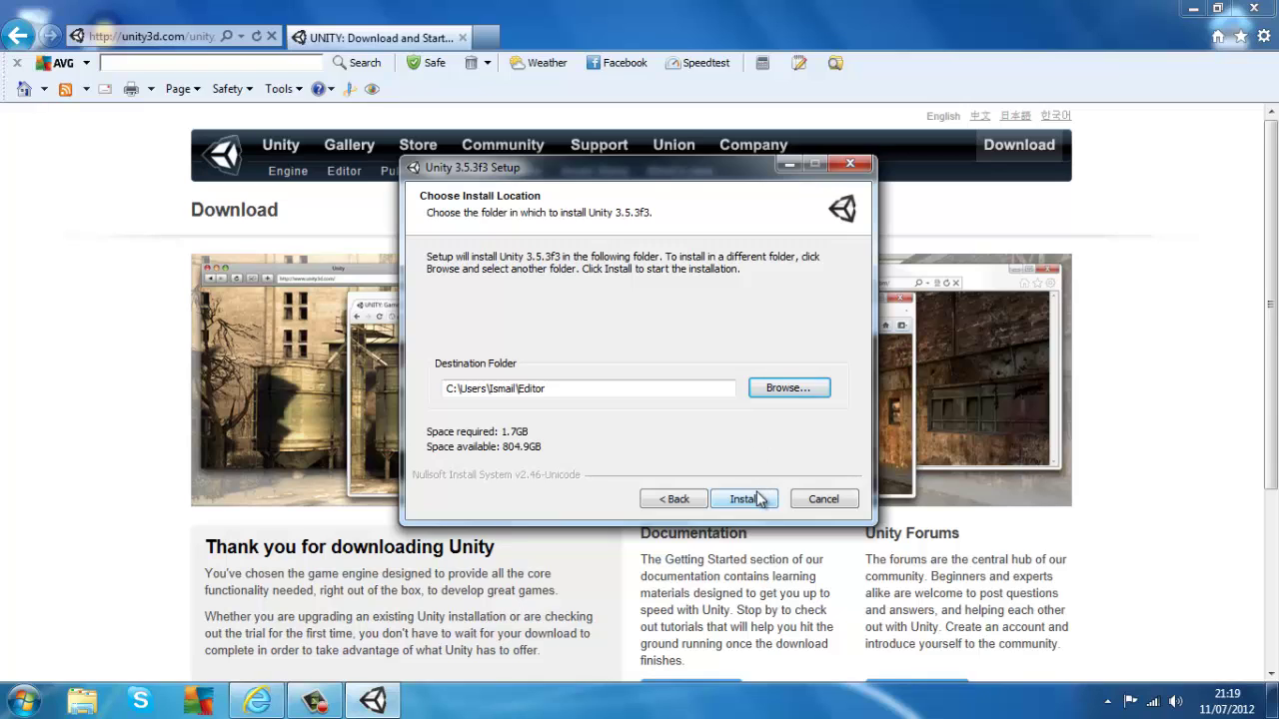
click(744, 502)
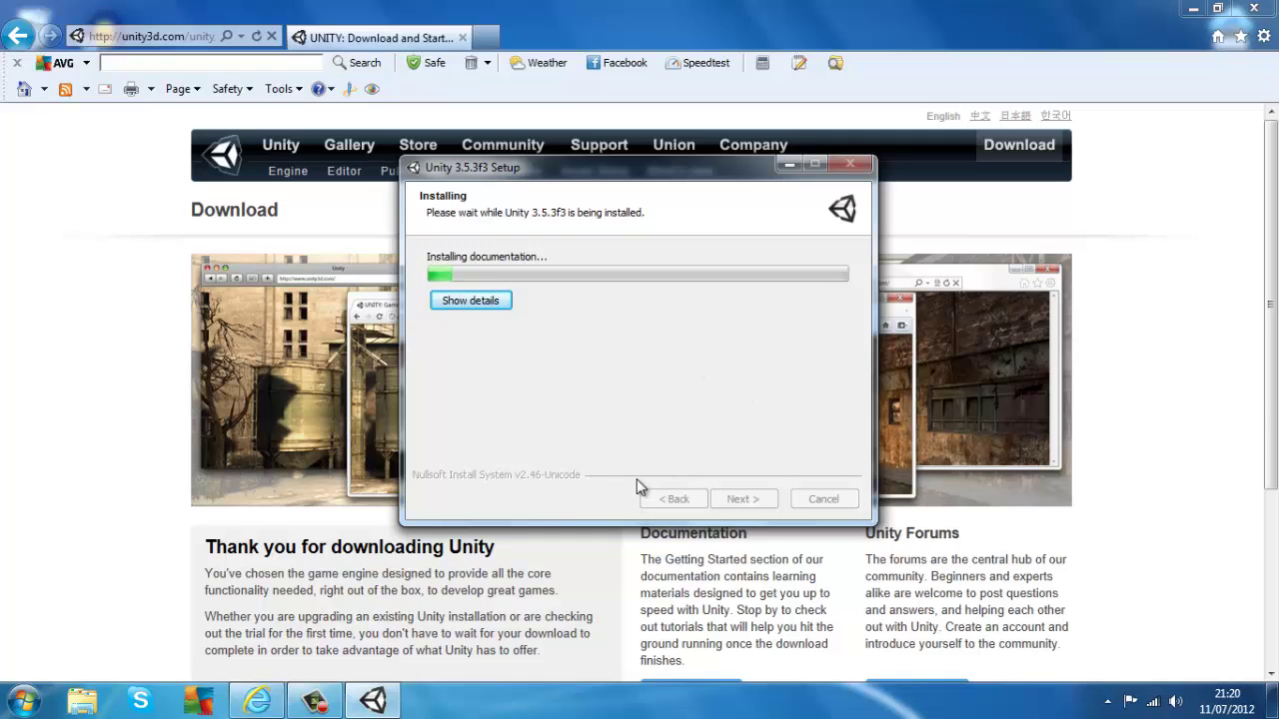
After installation completes, untick 'Run Unity 3.5.3f3' and click Finish.
click(315, 699)
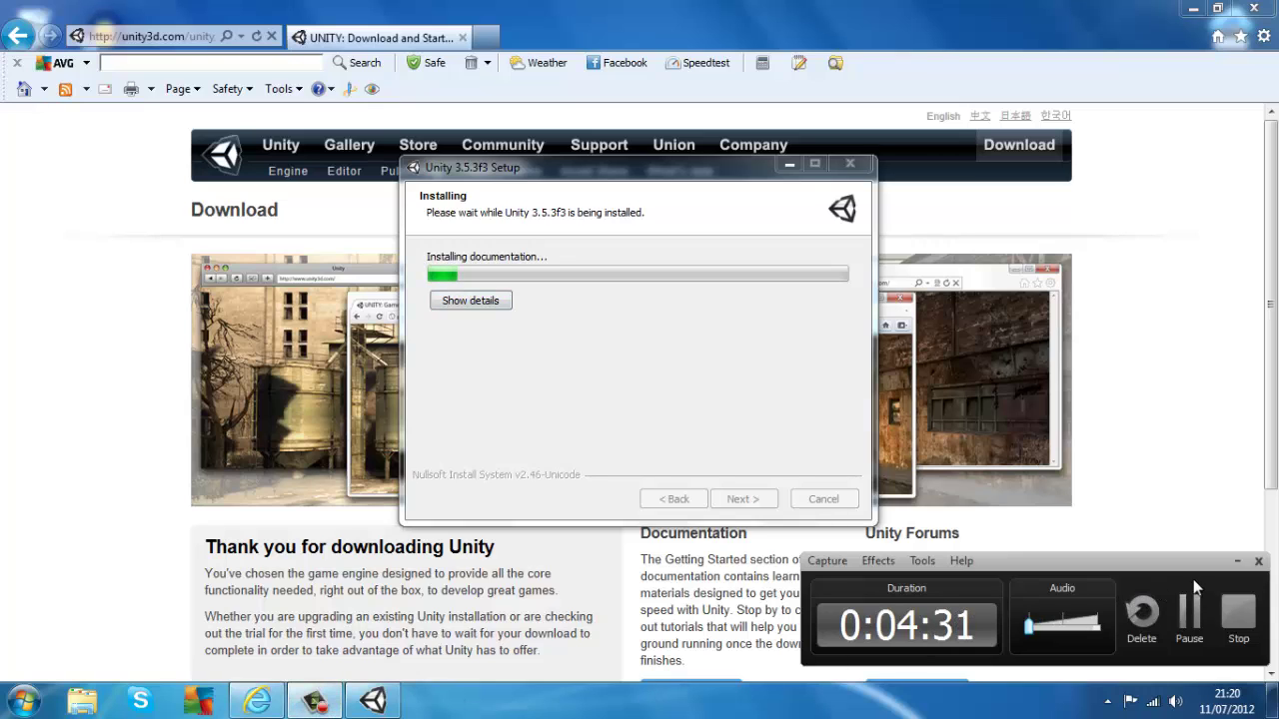
click(1189, 614)
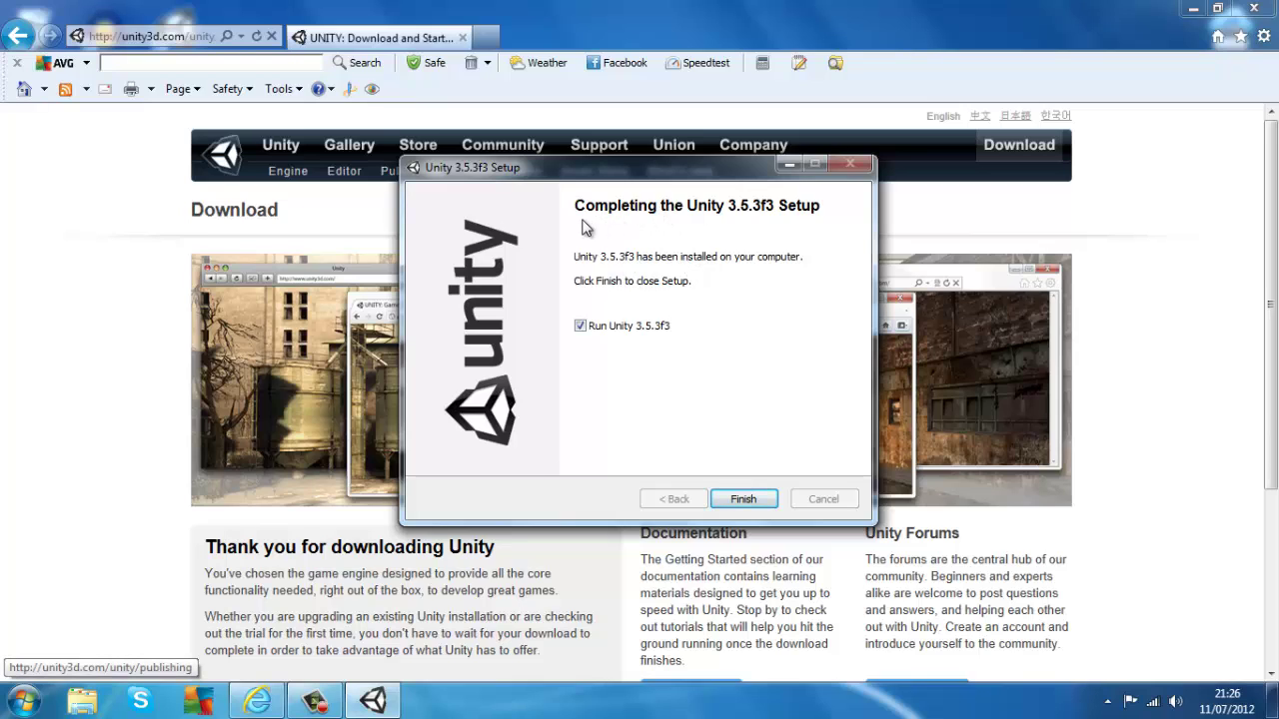
click(580, 327)
click(599, 328)
click(608, 333)
click(741, 499)
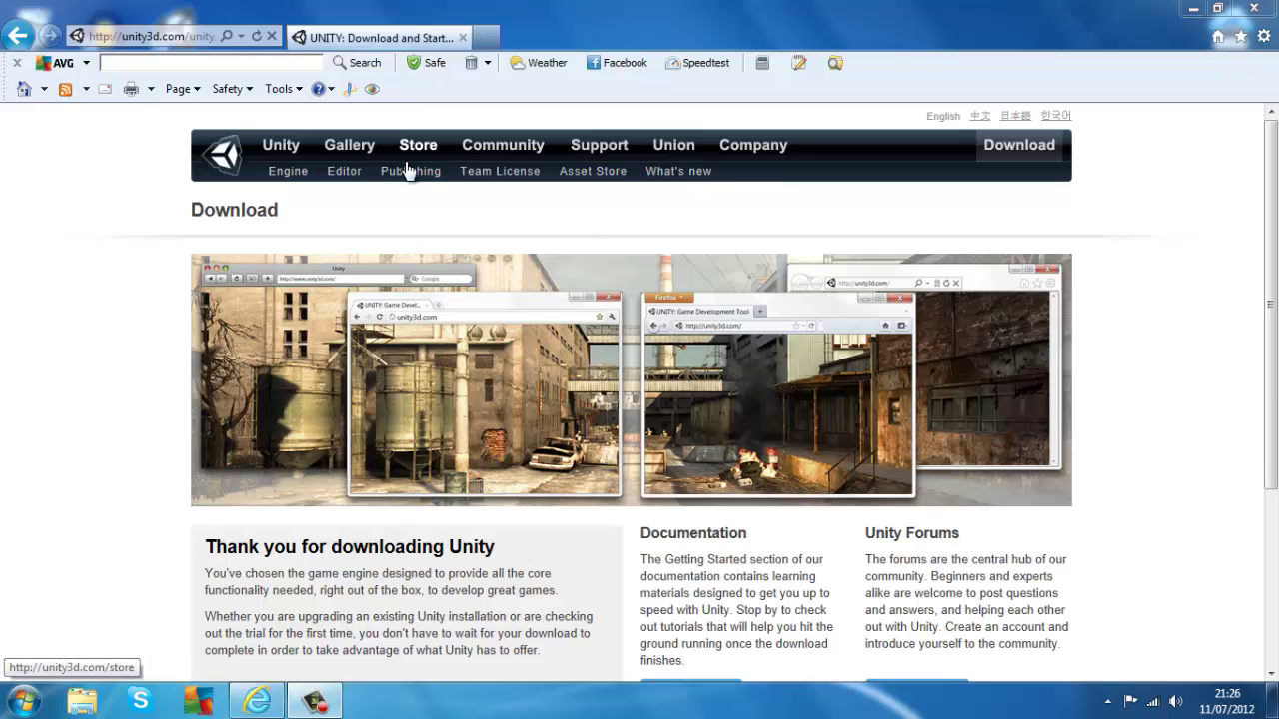
Close Internet Explorer and start Unity from its desktop icon.
click(1253, 8)
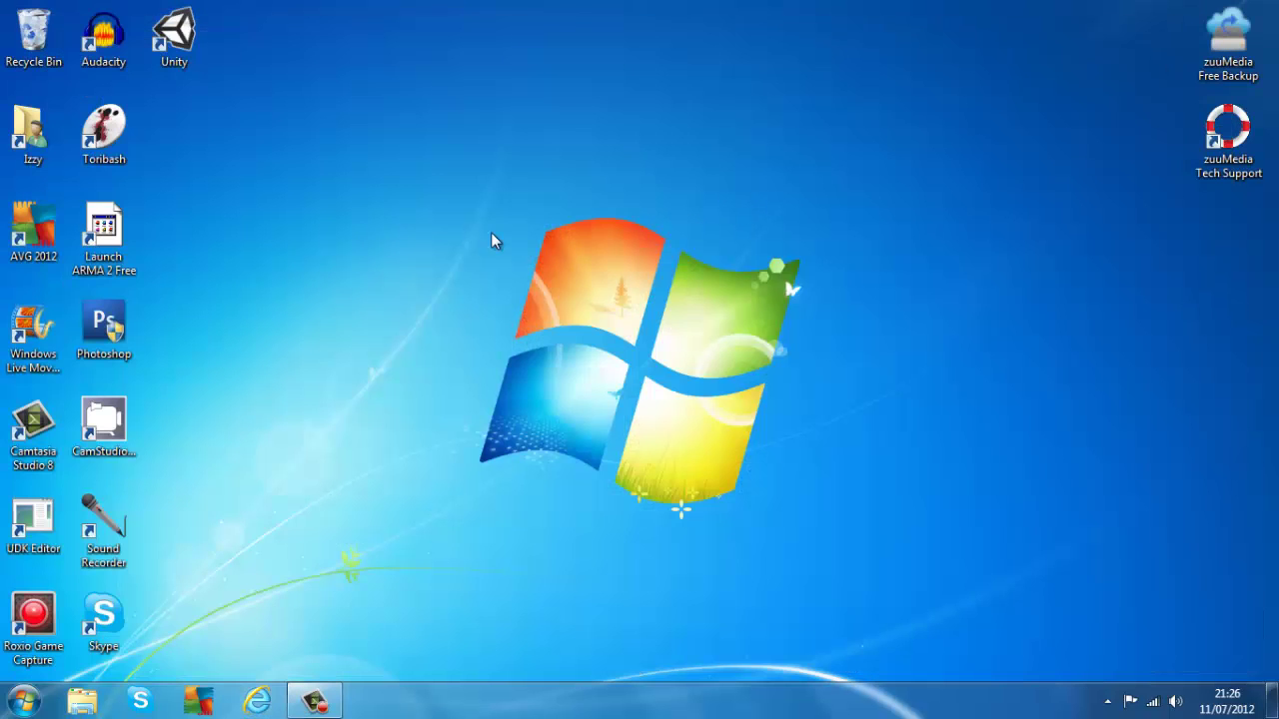
double_click(172, 35)
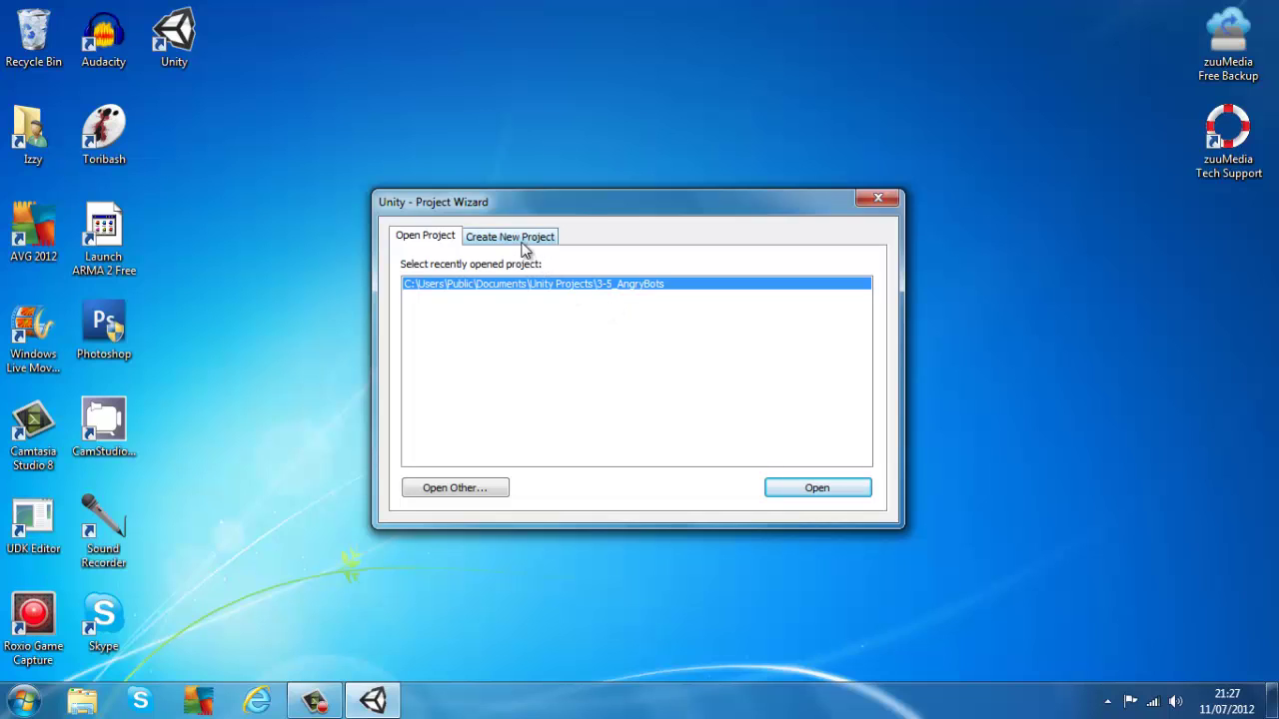
Open the 3-5_AngryBots project from the Project Wizard's recent list.
click(807, 489)
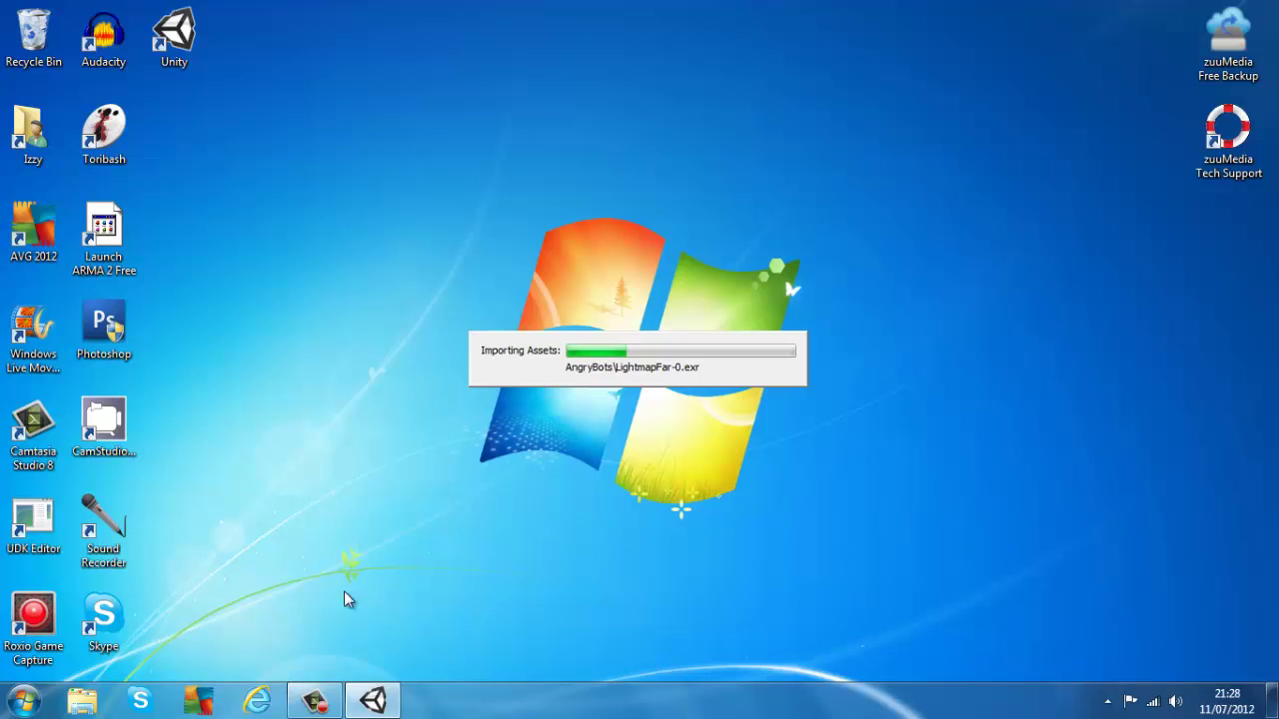
Pause the screen recording during the AngryBots asset import and resume it once the editor opens.
click(315, 700)
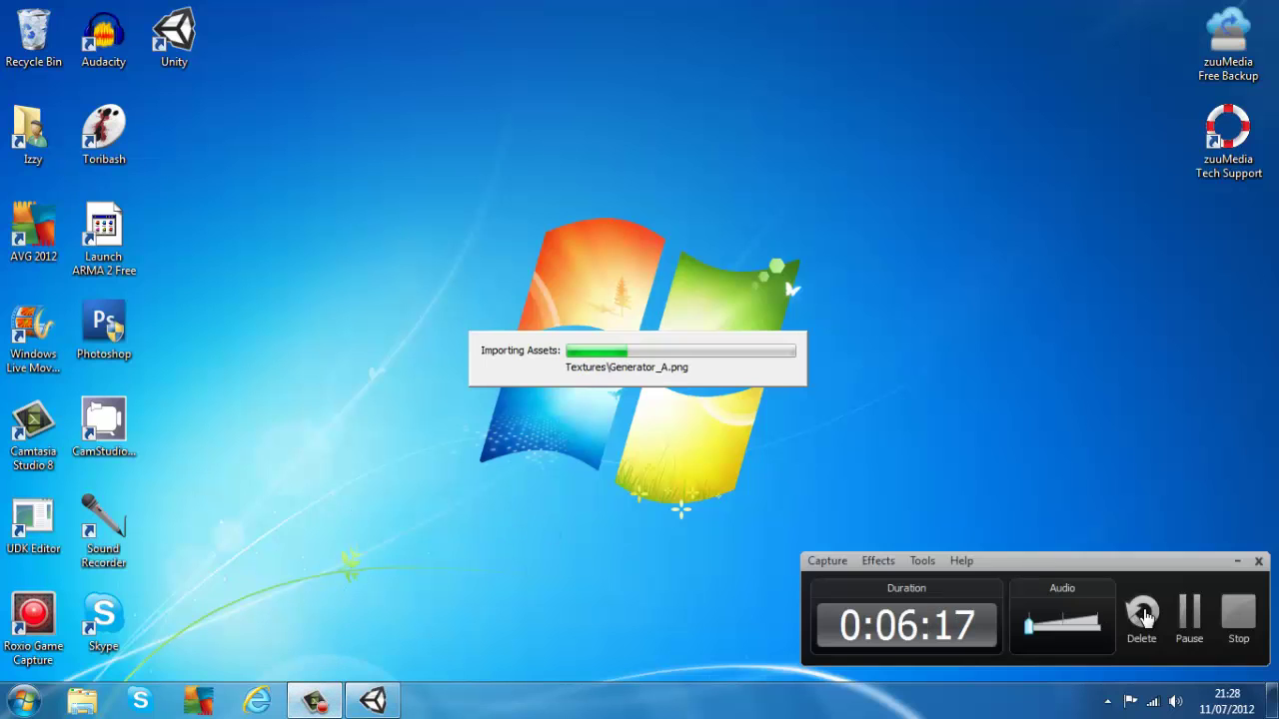
click(1188, 614)
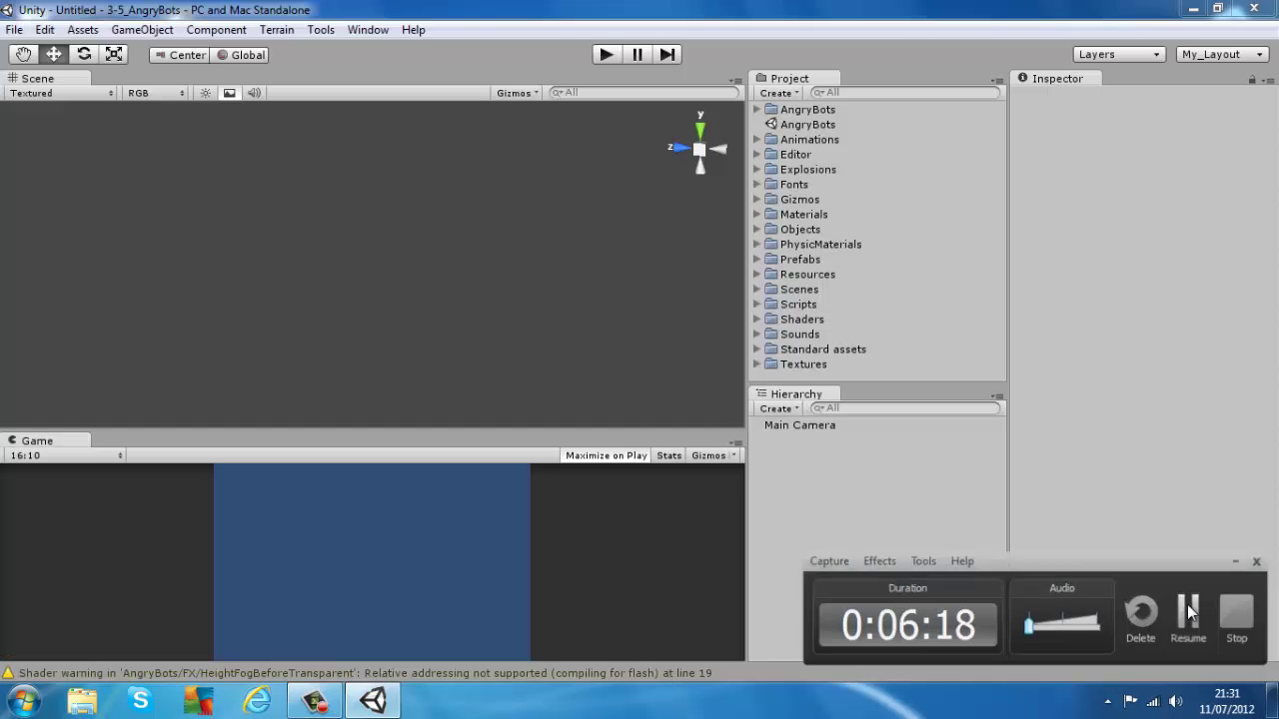
click(1190, 612)
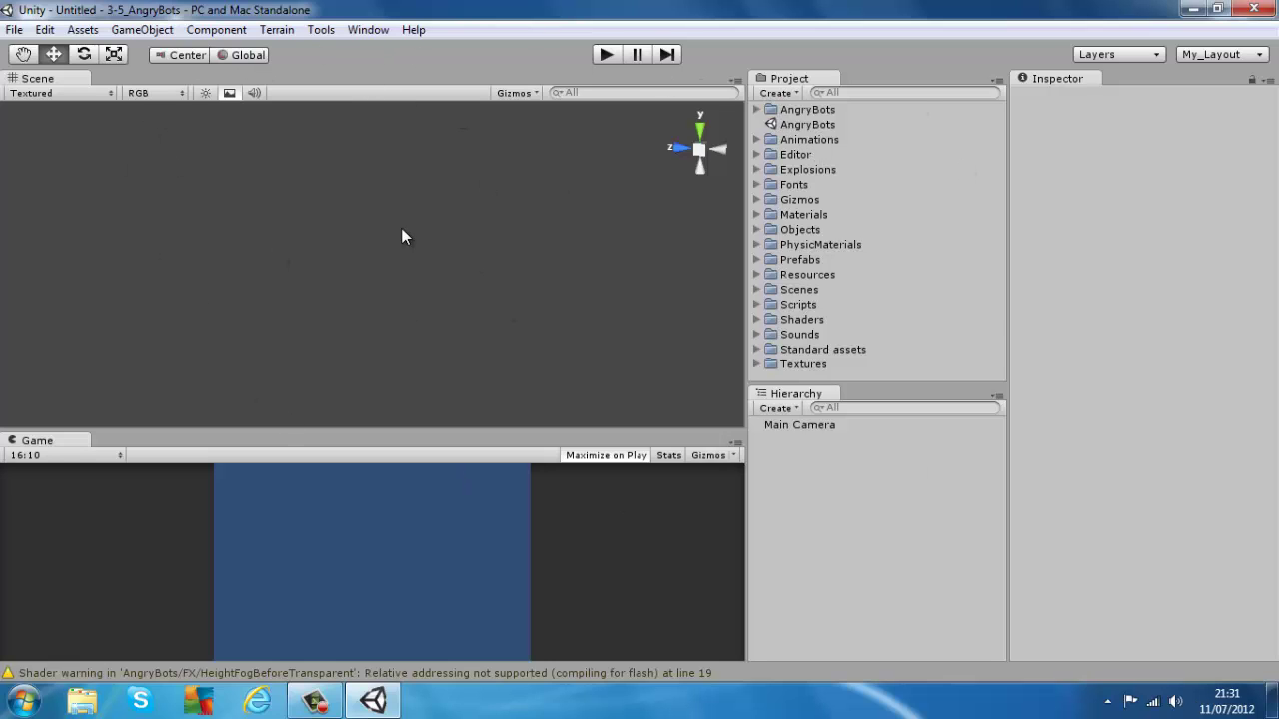
click(330, 709)
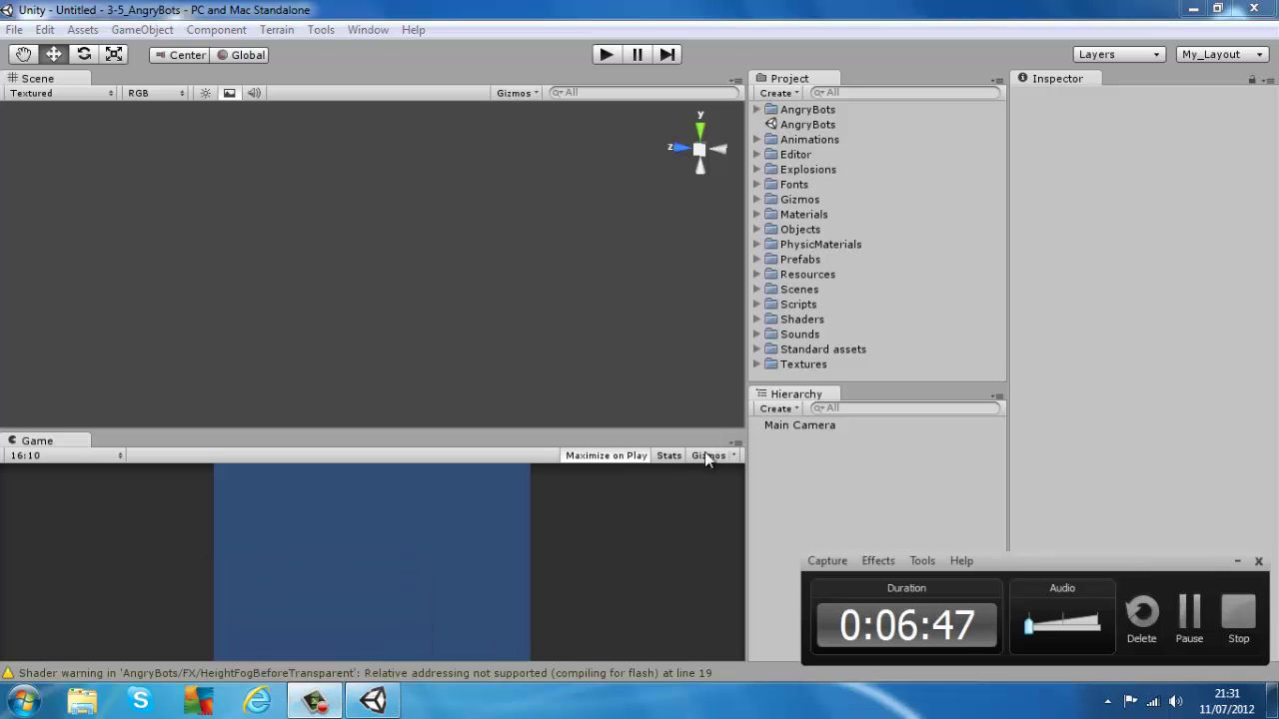